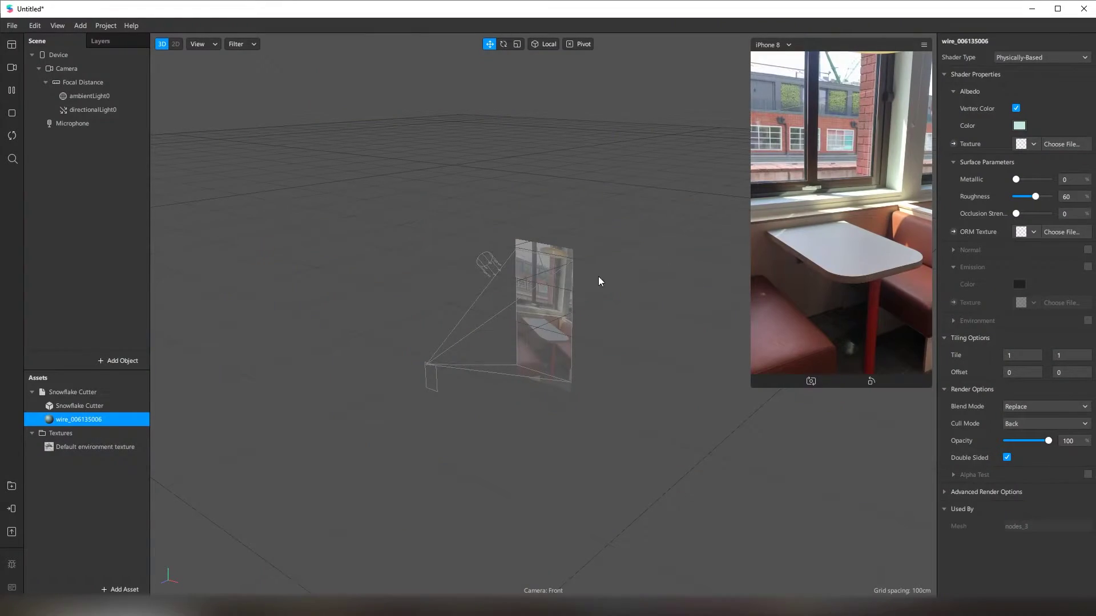
# - Add the Snowflake Cutter model to the scene under Focal Distance and scale it uniformly to 0,02
pyautogui.click(95, 406)
pyautogui.moveTo(91, 408); pyautogui.dragTo(125, 255)
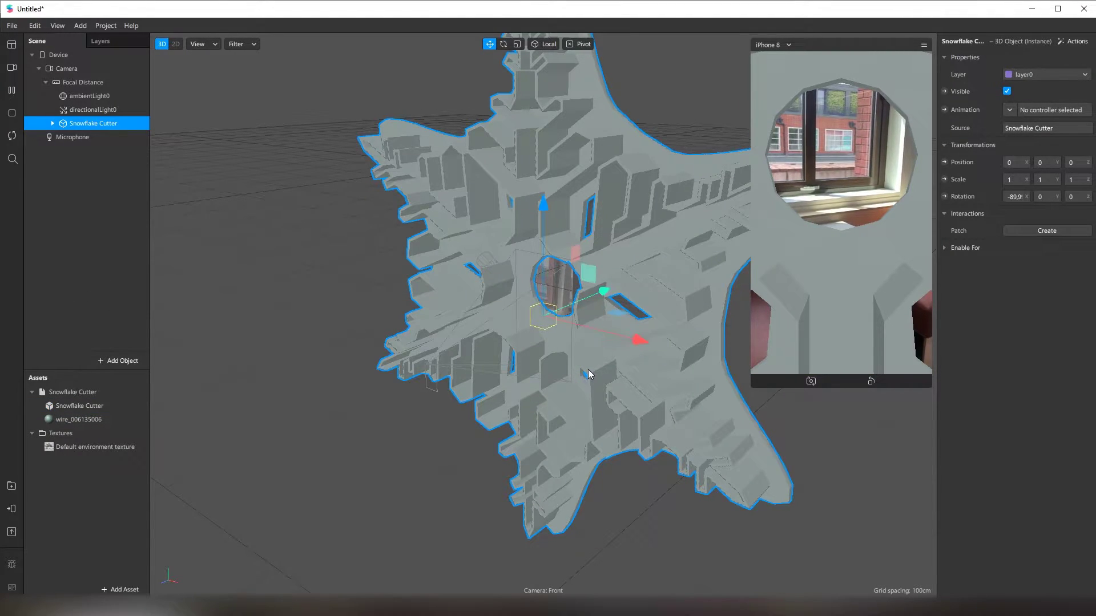
pyautogui.scroll(-3, 588, 371)
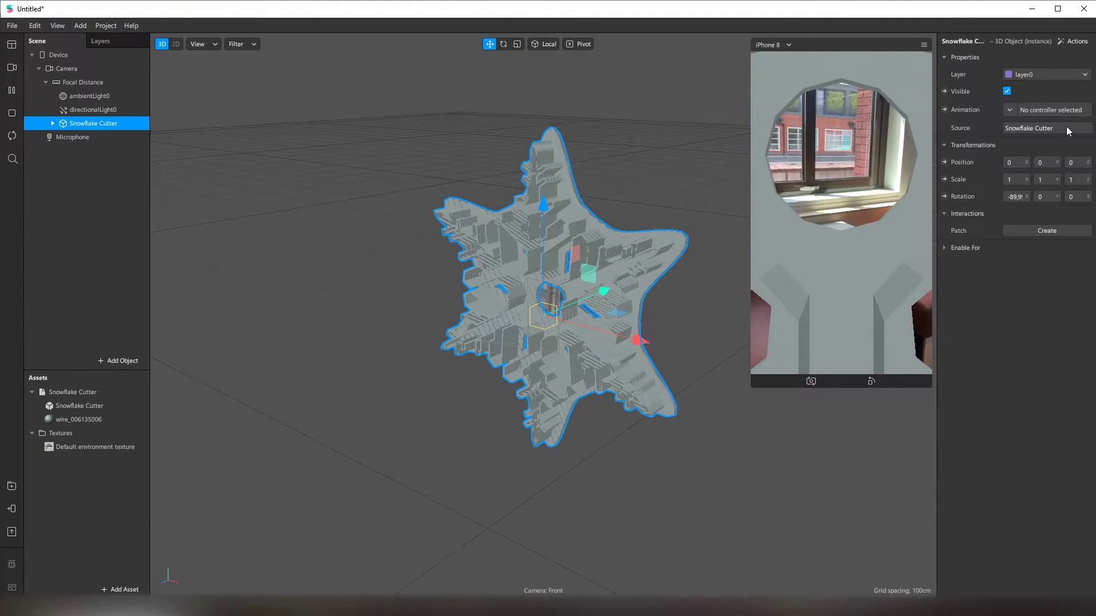
pyautogui.click(517, 44)
pyautogui.moveTo(593, 311); pyautogui.dragTo(563, 328)
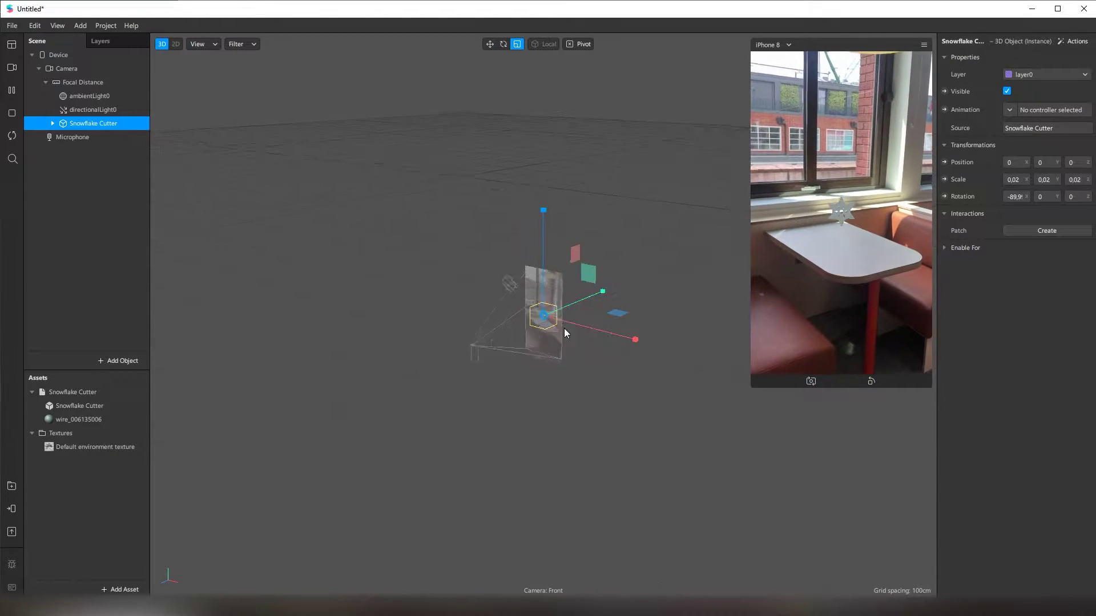
pyautogui.scroll(5, 559, 332)
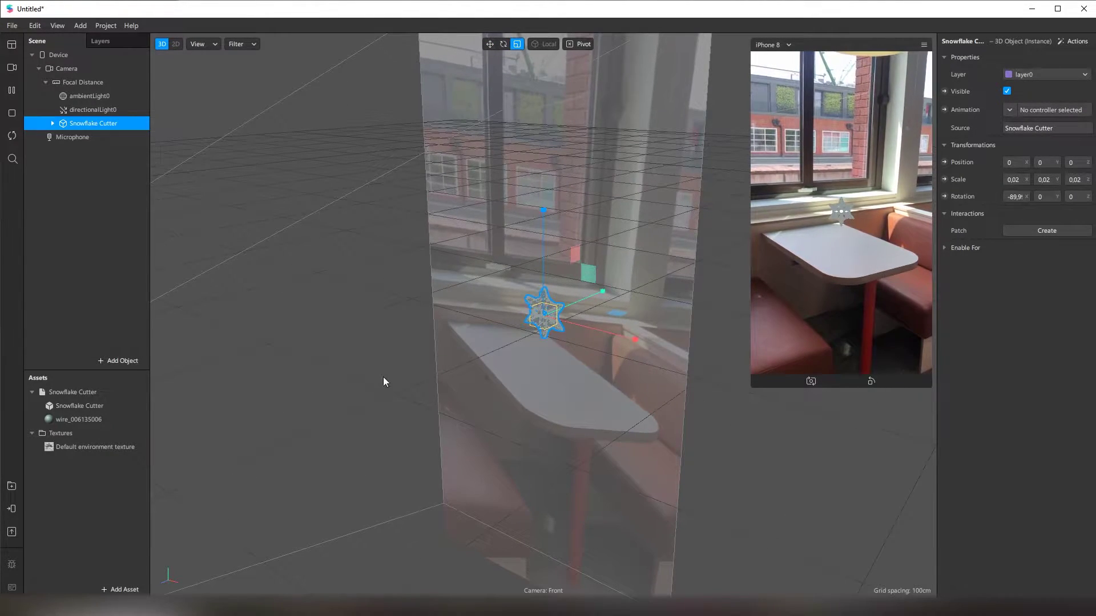
# - Set the albedo color of the snowflake's material wire_006135006 to white (#ffffff)
pyautogui.click(81, 418)
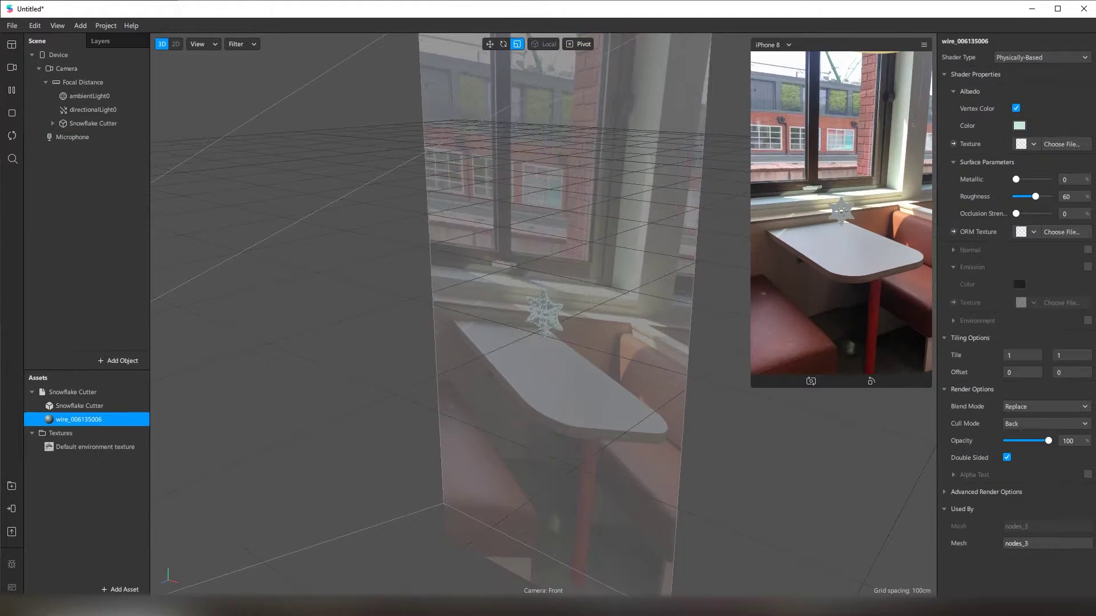
pyautogui.click(1019, 125)
pyautogui.moveTo(868, 202); pyautogui.dragTo(868, 193)
pyautogui.moveTo(789, 289); pyautogui.dragTo(711, 320)
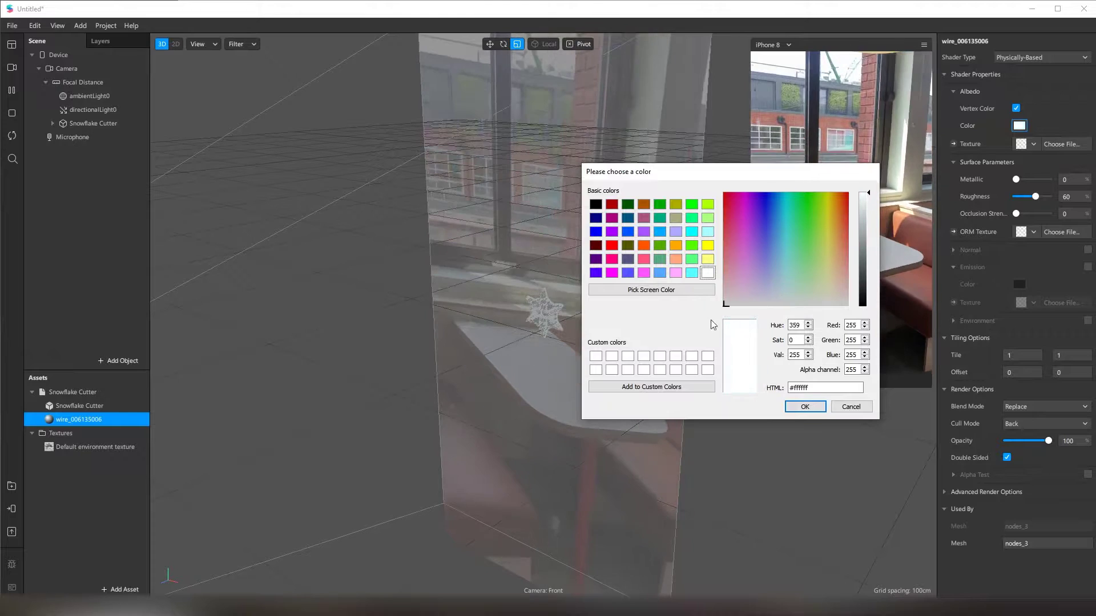
pyautogui.click(804, 407)
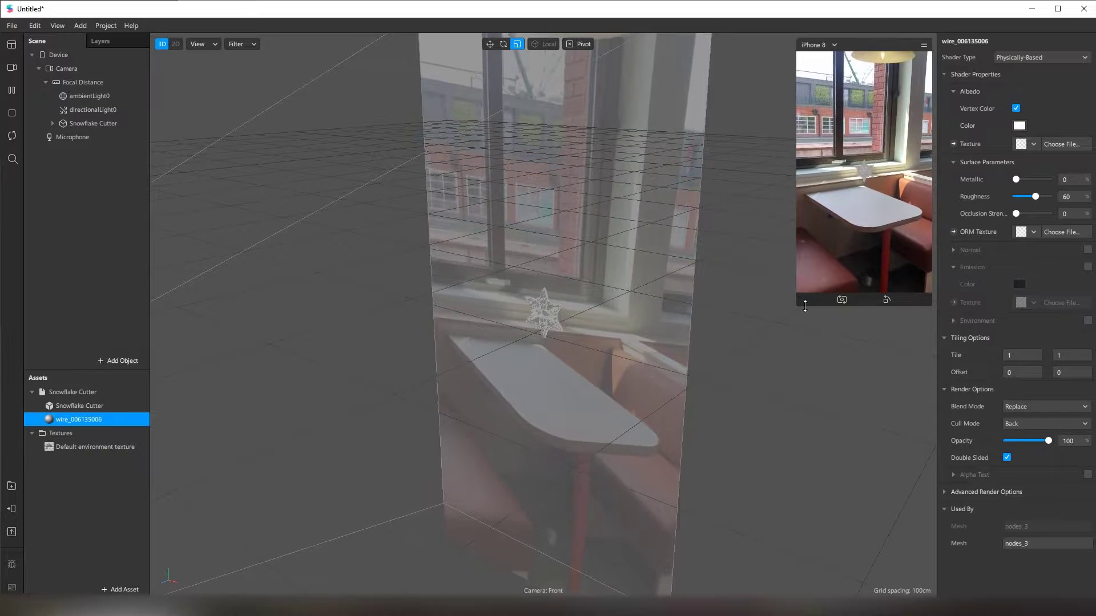
# - Enlarge the iPhone 8 simulator preview and show the Patch Editor
pyautogui.moveTo(797, 306); pyautogui.dragTo(673, 432)
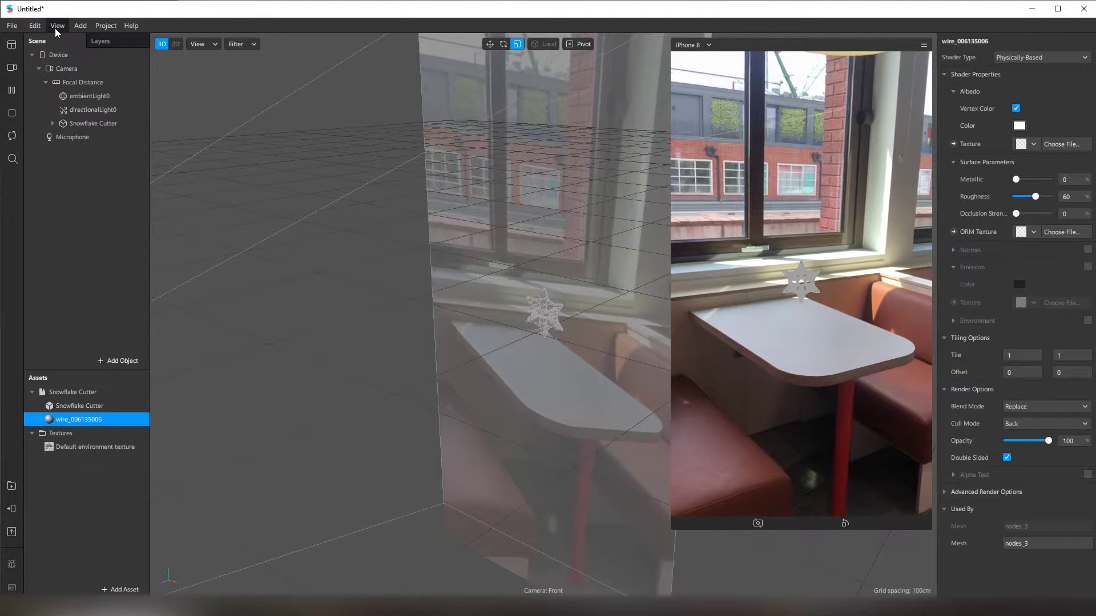
pyautogui.click(57, 25)
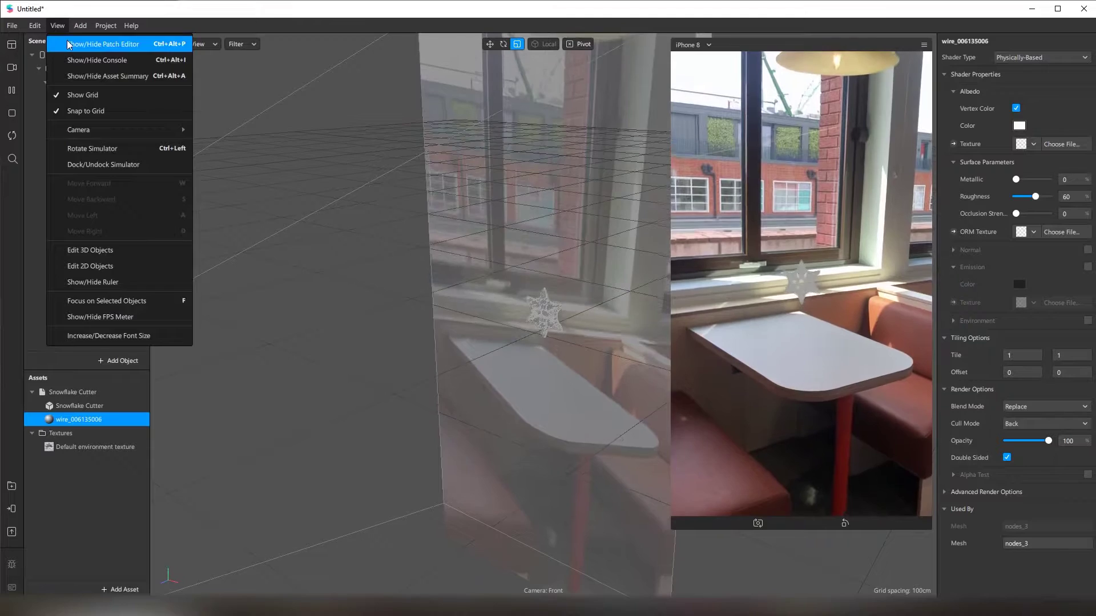
pyautogui.click(67, 43)
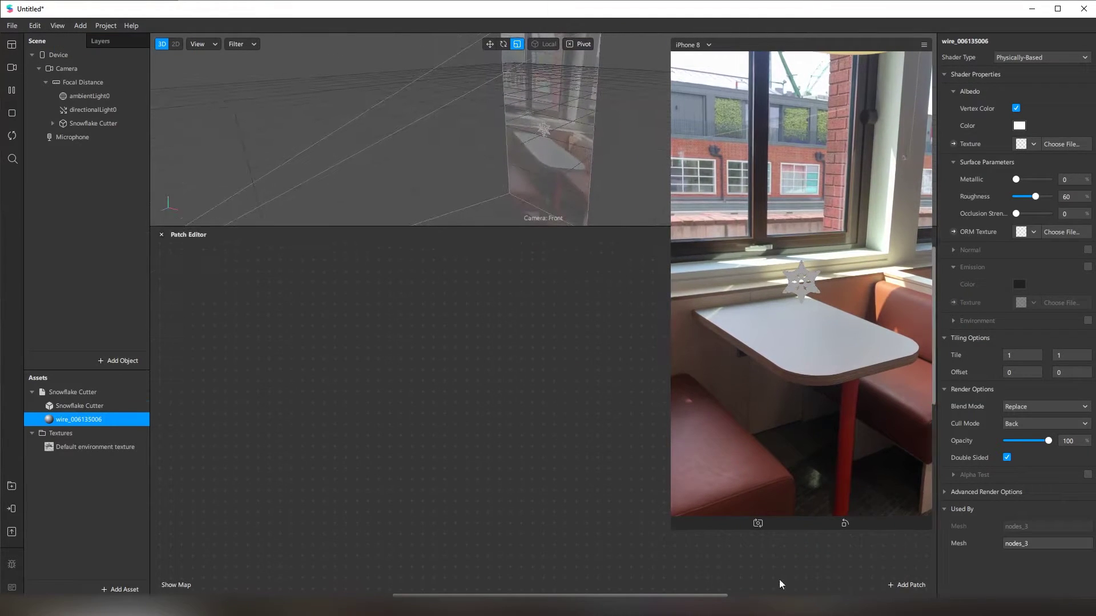
pyautogui.moveTo(674, 525)
pyautogui.mouseDown()
pyautogui.moveTo(645, 568)
pyautogui.moveTo(668, 528)
pyautogui.mouseUp()
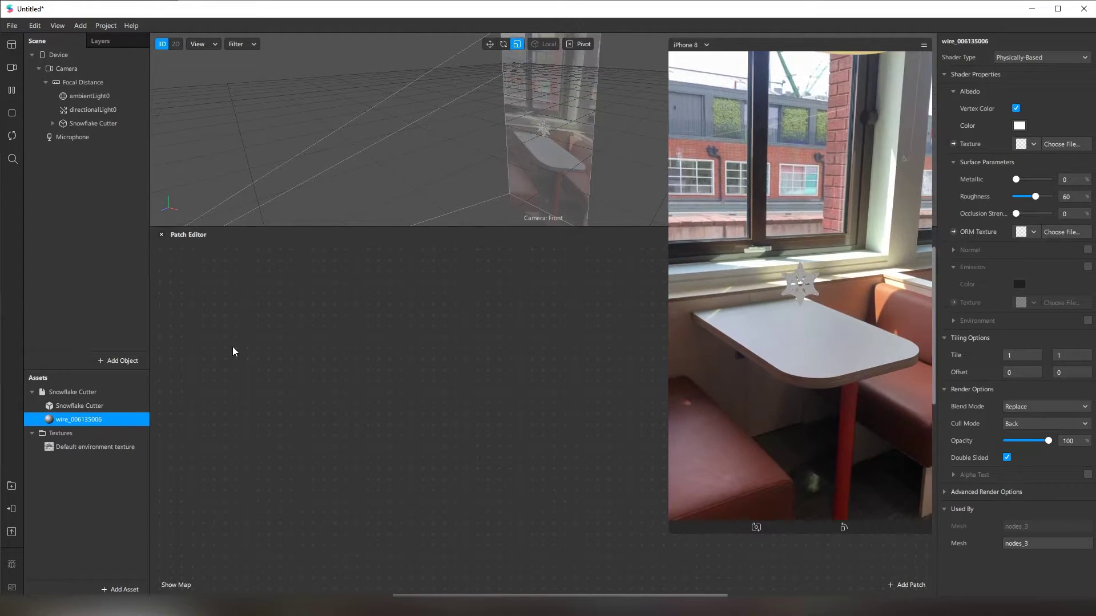
# - Add a Loop Animation patch to the Patch Editor
pyautogui.rightClick(232, 347)
pyautogui.write('loop')
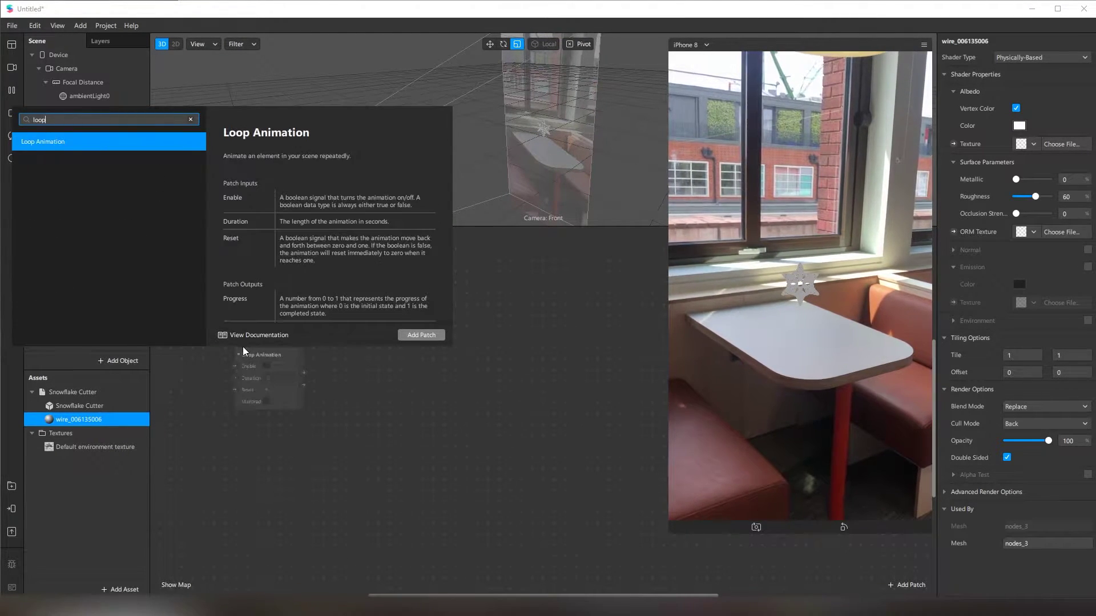
pyautogui.press('Return')
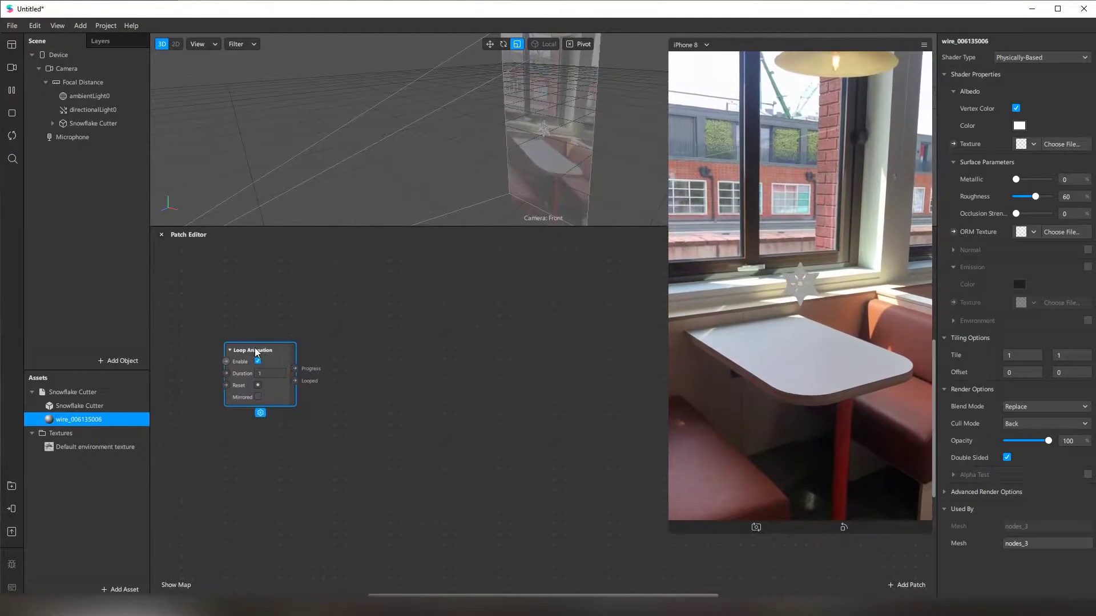
# - Add a Transition patch fed by the Loop Animation's Progress output and place it slightly above the Loop Animation patch
pyautogui.moveTo(294, 375); pyautogui.dragTo(328, 344)
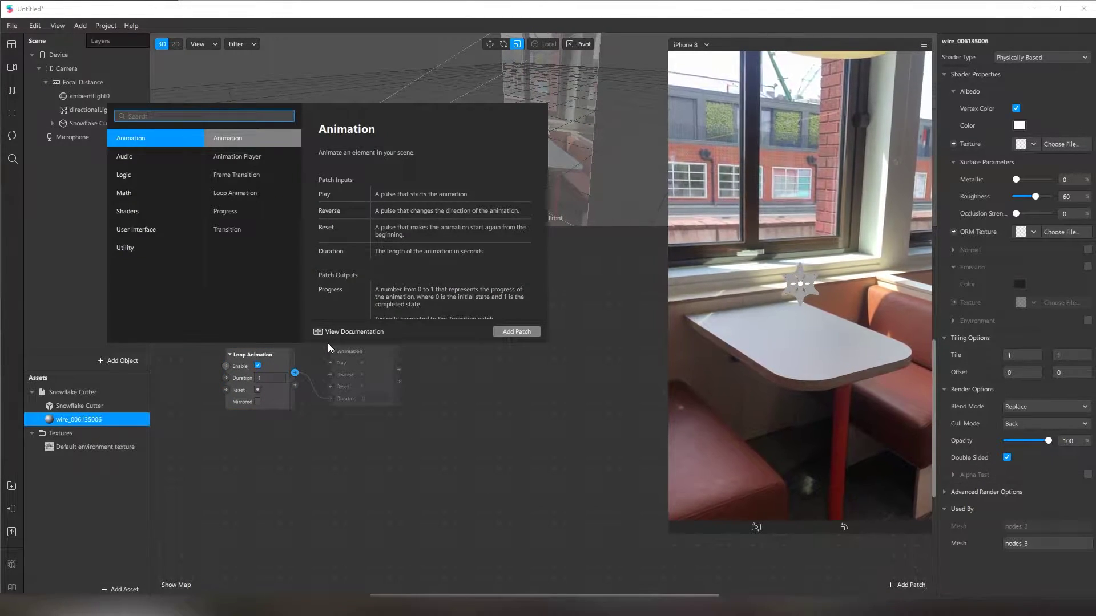
pyautogui.write('tr')
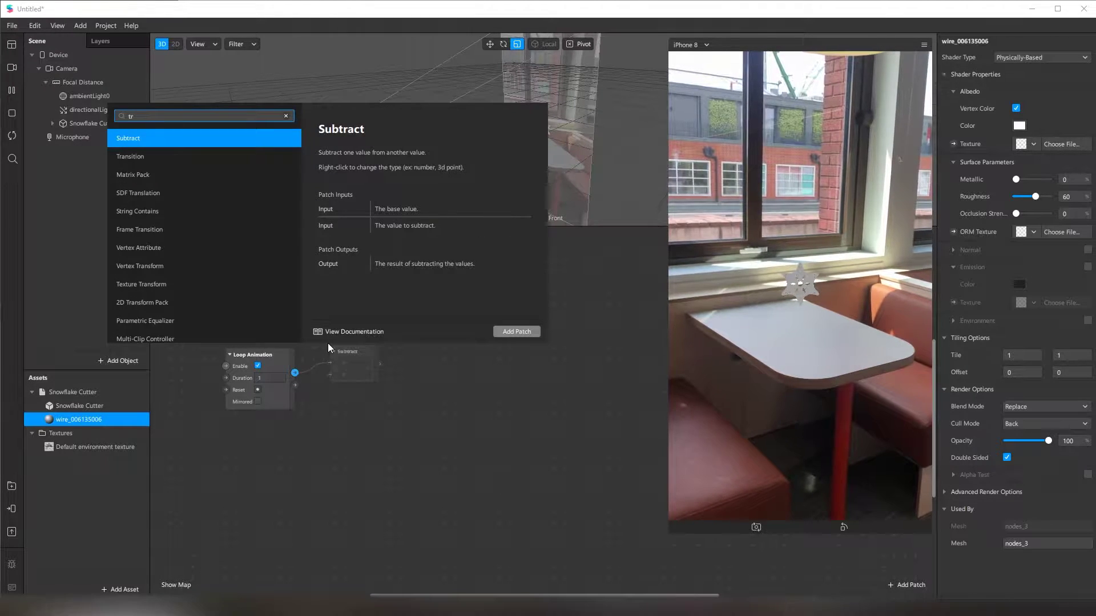
pyautogui.press('Down')
pyautogui.press('Return')
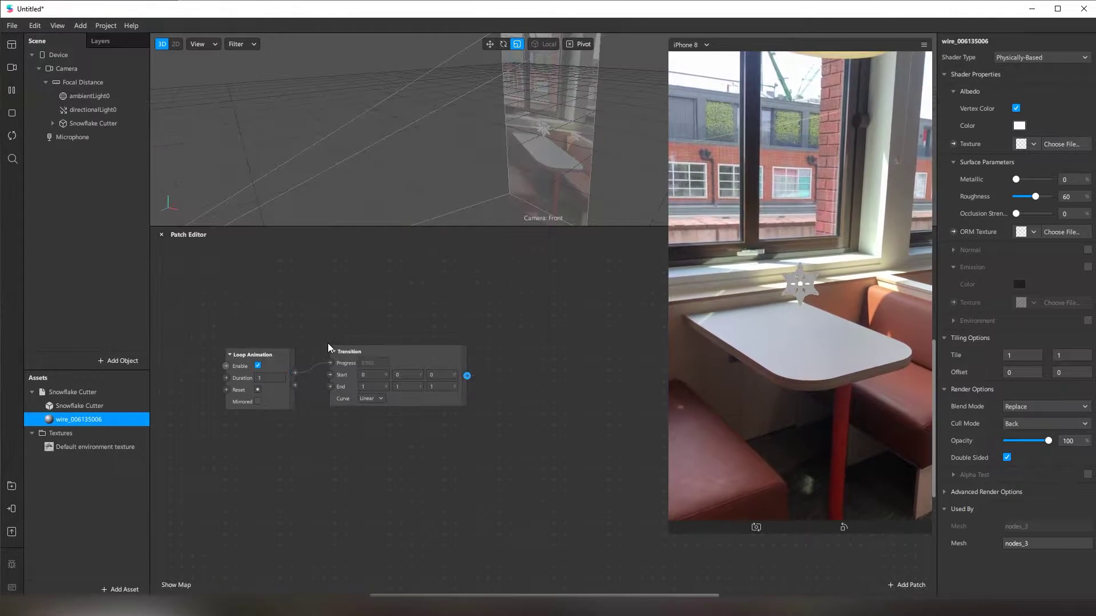
pyautogui.moveTo(419, 335); pyautogui.dragTo(409, 311)
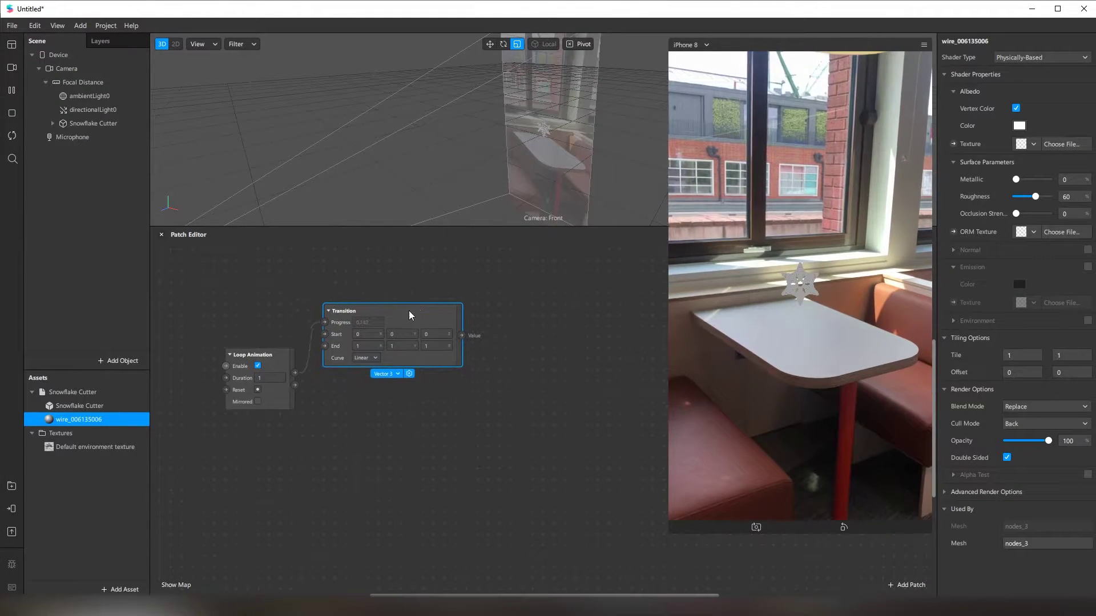
pyautogui.click(289, 390)
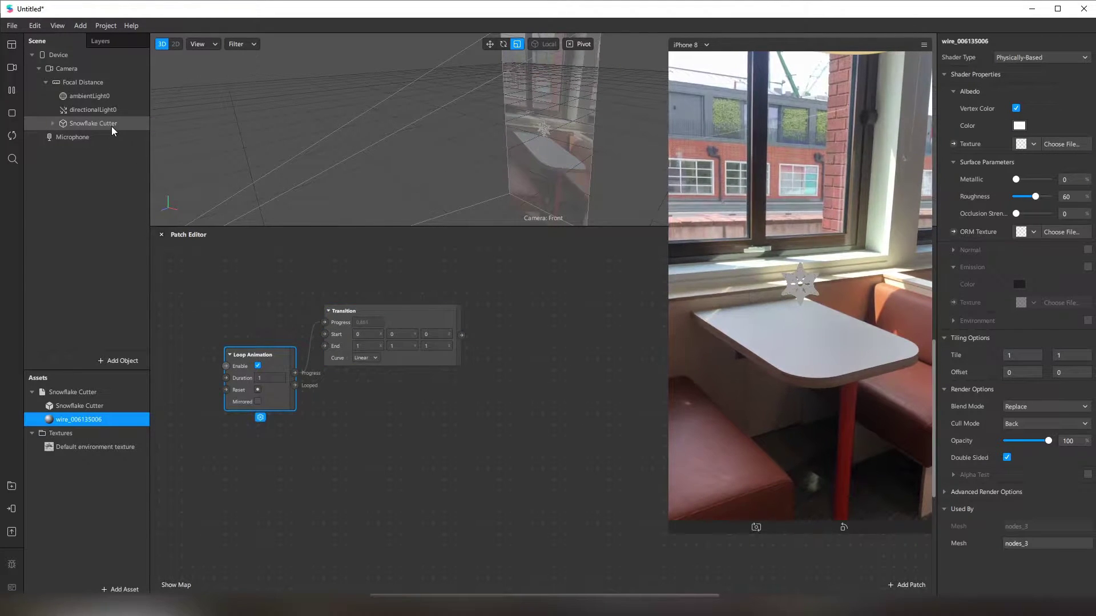
# - Create a 3D Position patch for the Snowflake Cutter and connect the Transition's Value output to it
pyautogui.click(100, 123)
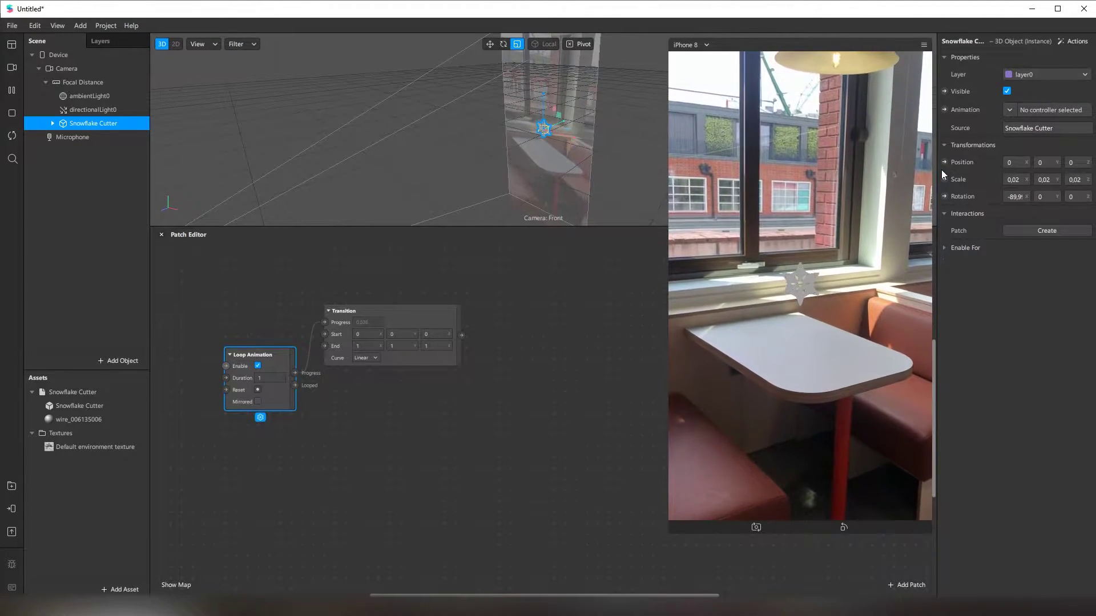
pyautogui.click(944, 163)
pyautogui.moveTo(550, 426); pyautogui.dragTo(540, 313)
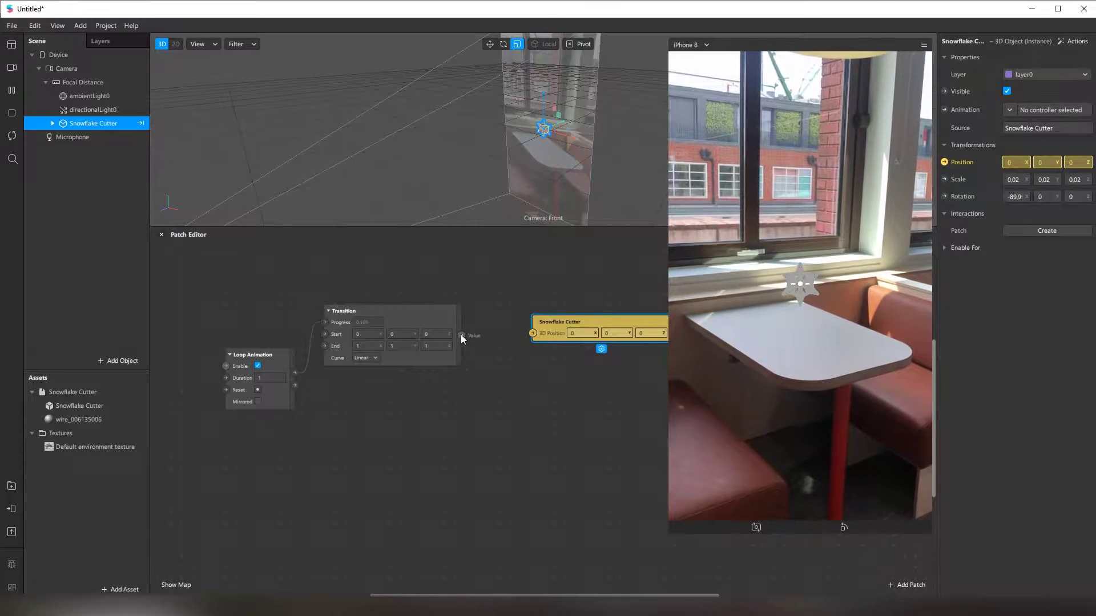
pyautogui.moveTo(471, 331); pyautogui.dragTo(531, 334)
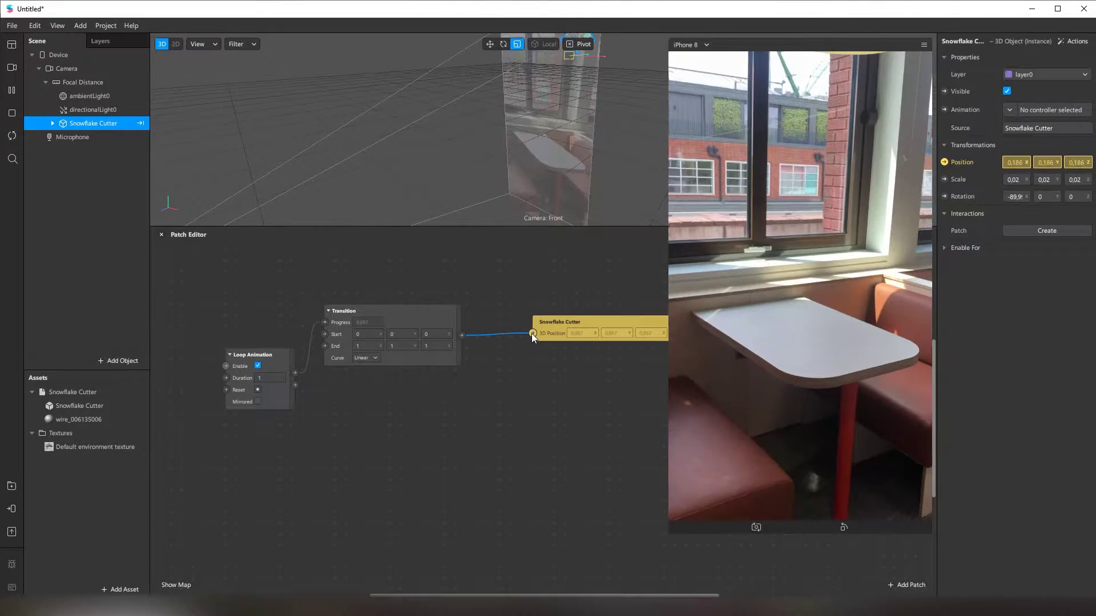
# - Set the Transition's Start values to 0,15 for X and 0,2 for Y
pyautogui.moveTo(534, 234); pyautogui.dragTo(520, 467)
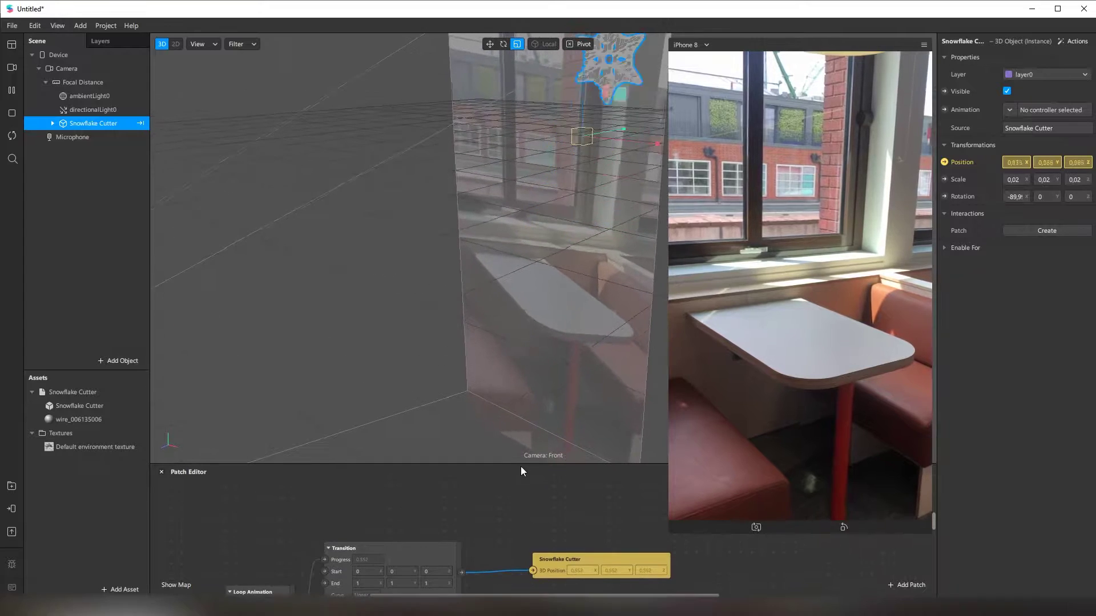
pyautogui.scroll(-3, 547, 301)
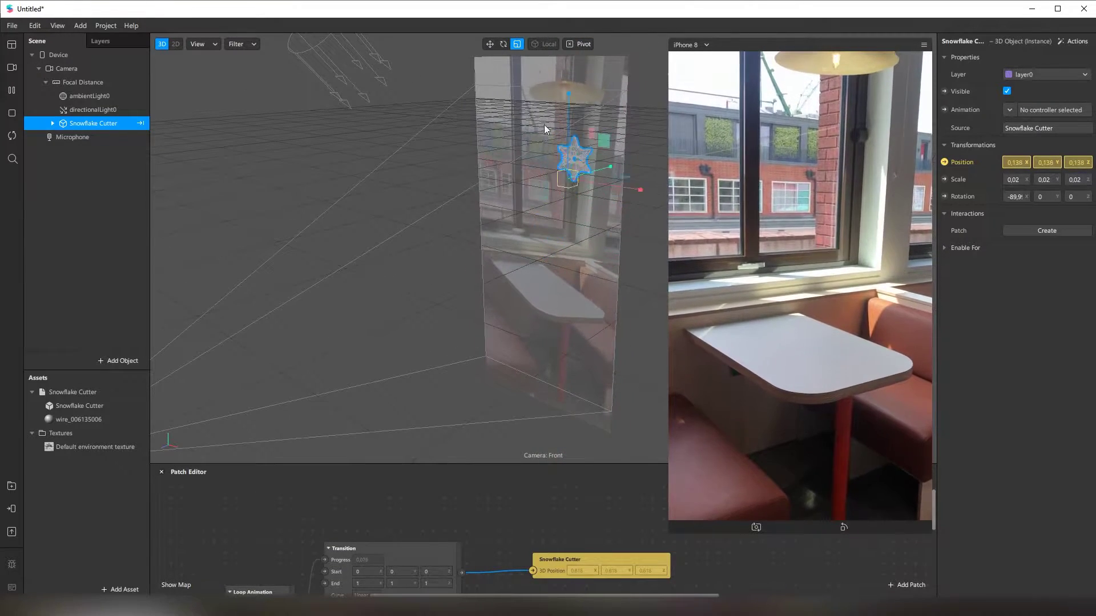
pyautogui.moveTo(545, 129); pyautogui.dragTo(531, 335)
pyautogui.moveTo(505, 467); pyautogui.dragTo(506, 260)
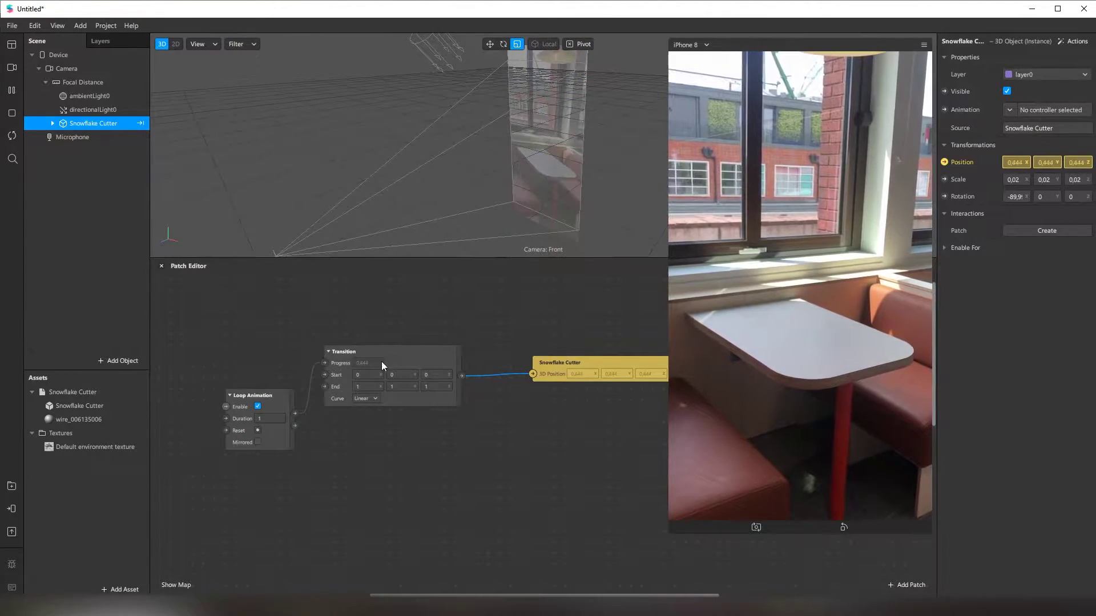
pyautogui.scroll(3, 350, 395)
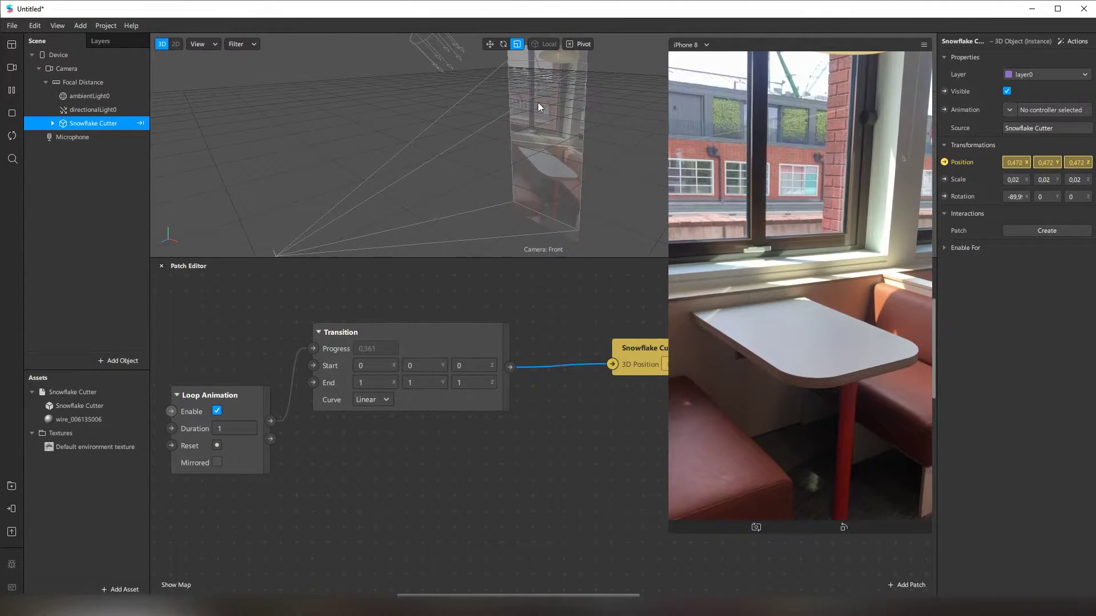
pyautogui.click(373, 366)
pyautogui.write(',15')
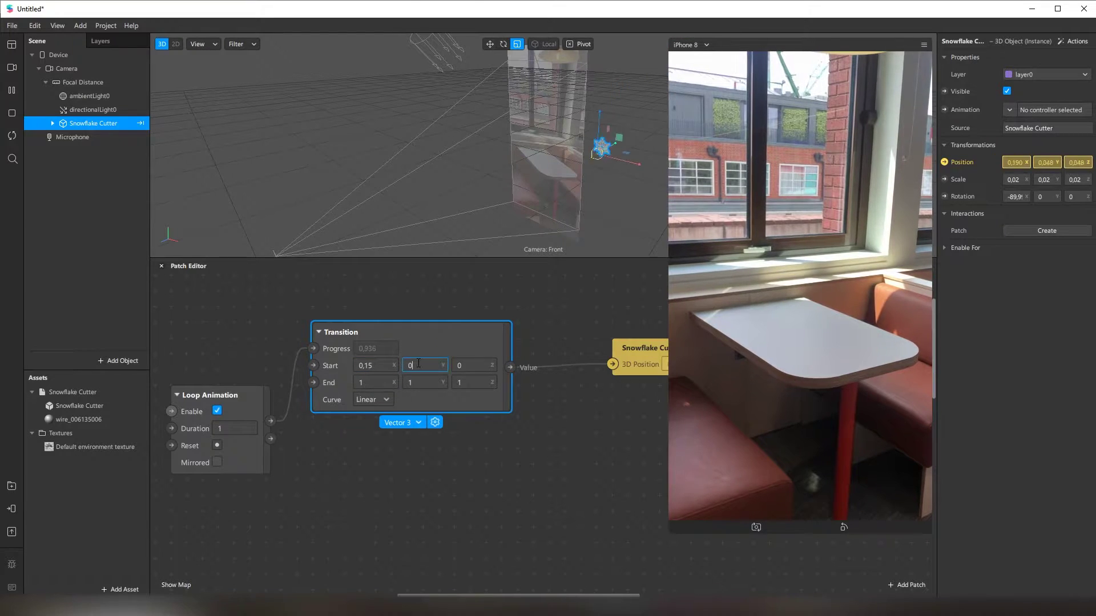
pyautogui.press('Return')
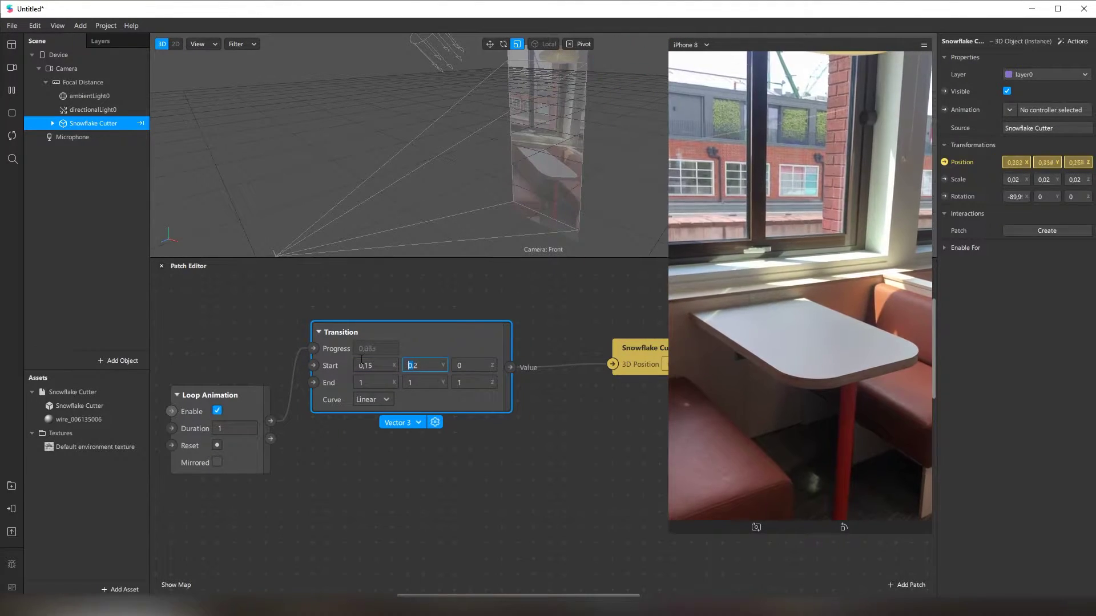
pyautogui.write(',2')
pyautogui.write('-0,15')
# - Set the Transition's End values to -0,15 for X, -0,2 for Y and 0 for Z
pyautogui.press('Tab')
pyautogui.write('-0,2')
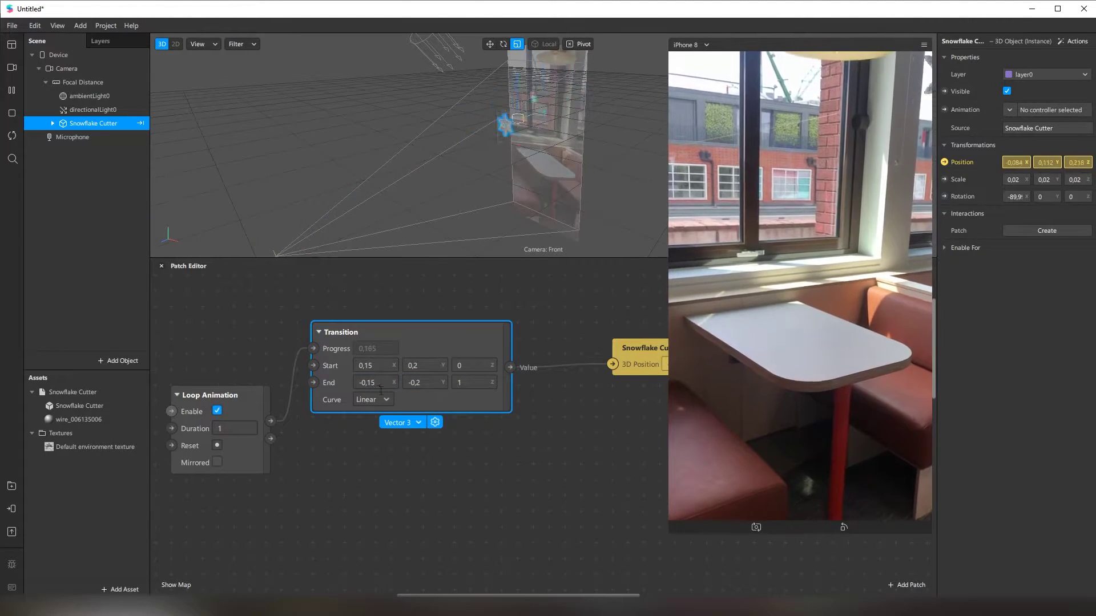
pyautogui.moveTo(473, 397); pyautogui.dragTo(487, 365)
pyautogui.moveTo(473, 352); pyautogui.dragTo(461, 352, button='middle')
pyautogui.moveTo(461, 352); pyautogui.dragTo(446, 355)
pyautogui.write('0')
pyautogui.press('Return')
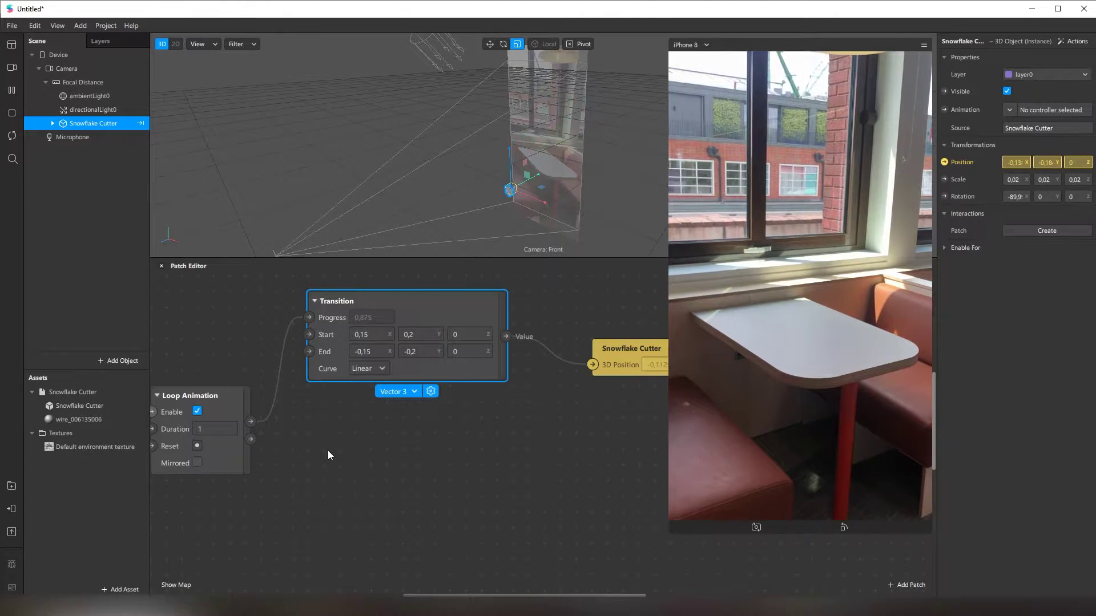
# - Set the Loop Animation's duration to 3 and reduce the size of the simulator preview
pyautogui.moveTo(588, 596); pyautogui.dragTo(559, 596)
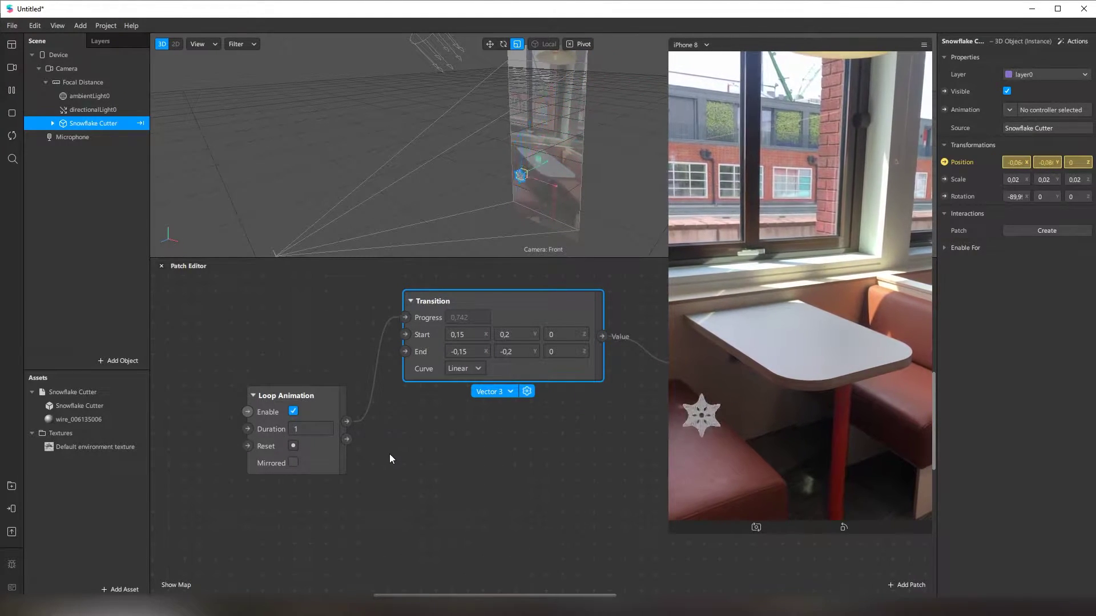
pyautogui.click(290, 429)
pyautogui.click(292, 430)
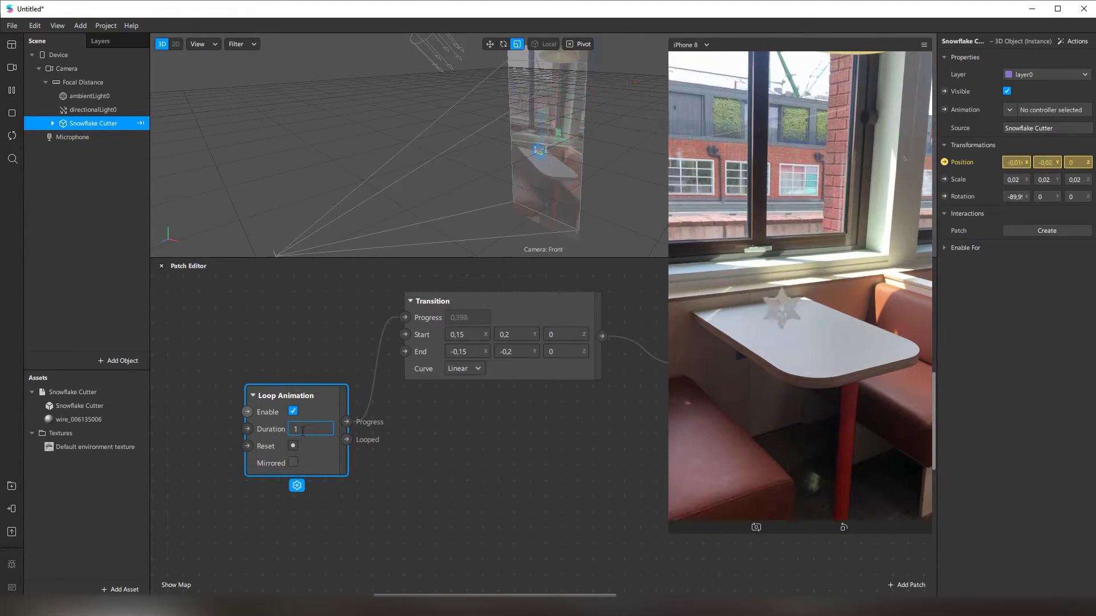
pyautogui.press('Right')
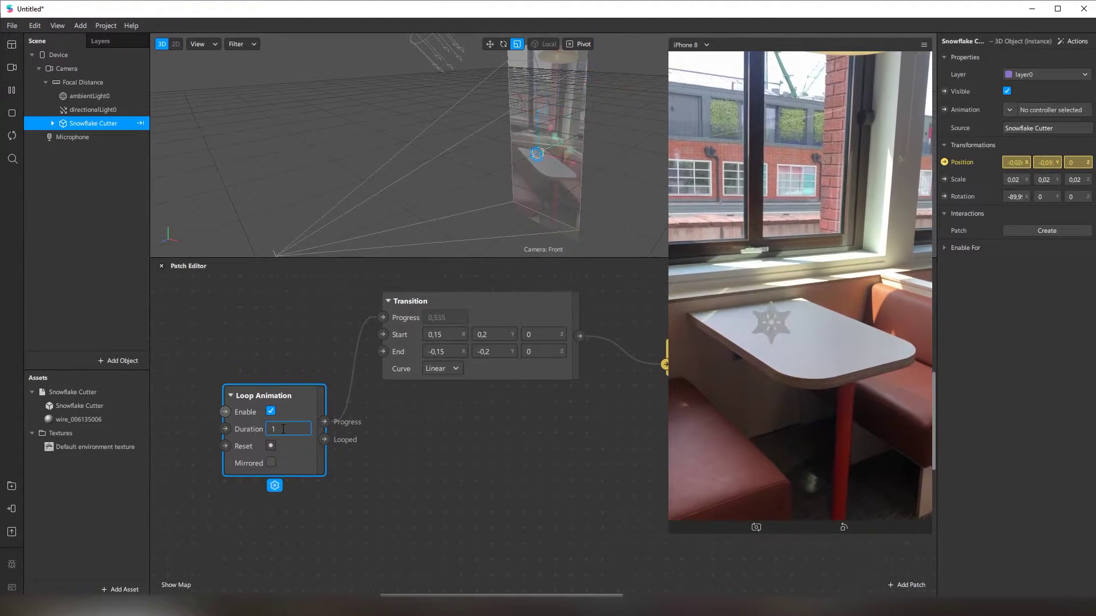
pyautogui.press('BackSpace')
pyautogui.write('3')
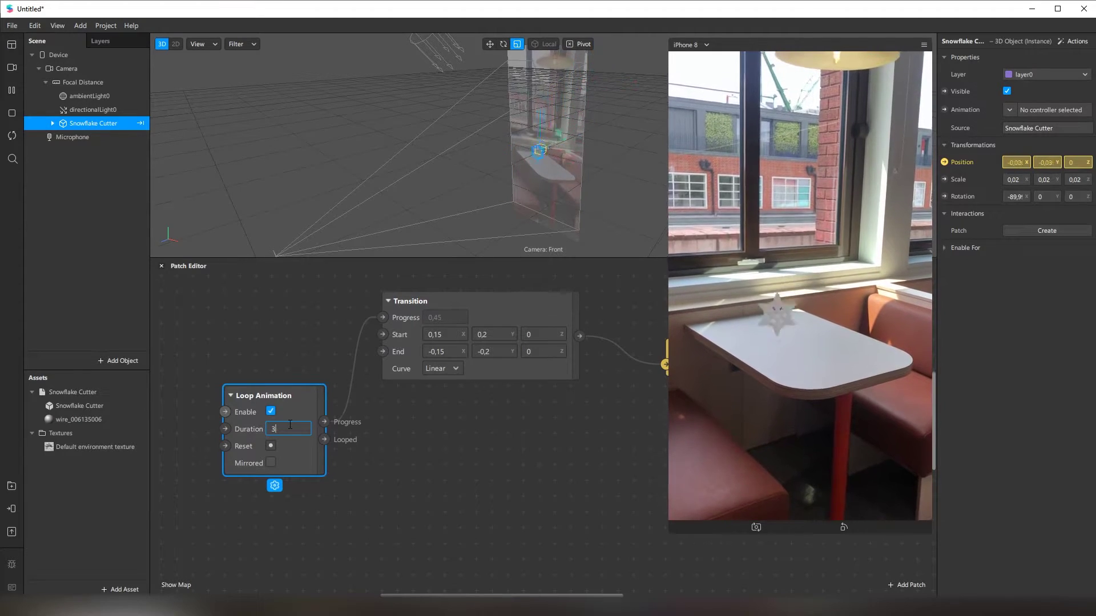
pyautogui.click(485, 452)
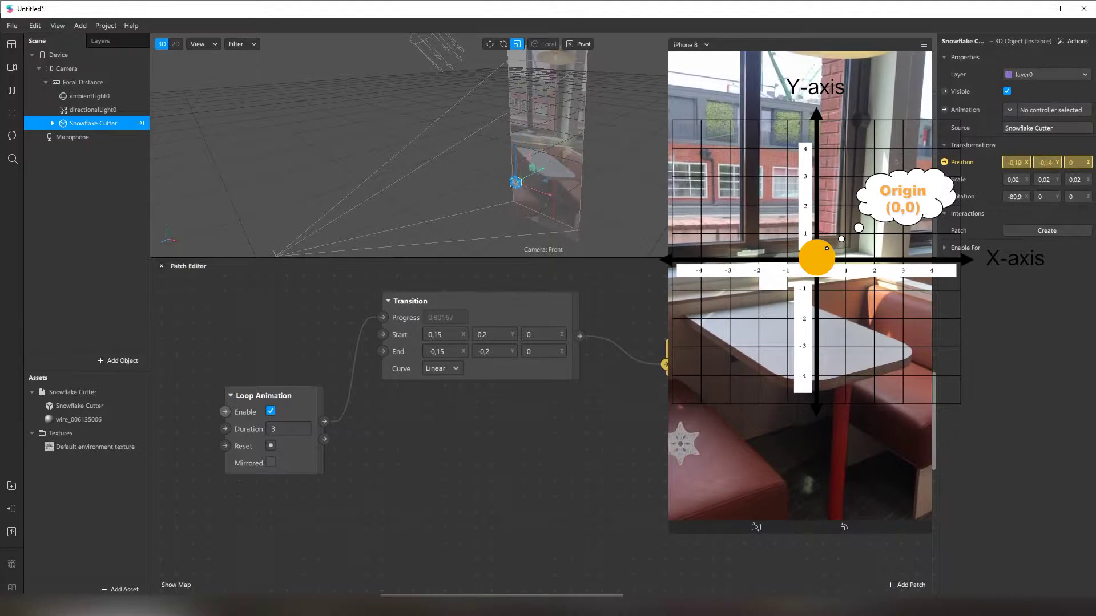
pyautogui.moveTo(669, 532); pyautogui.dragTo(812, 425)
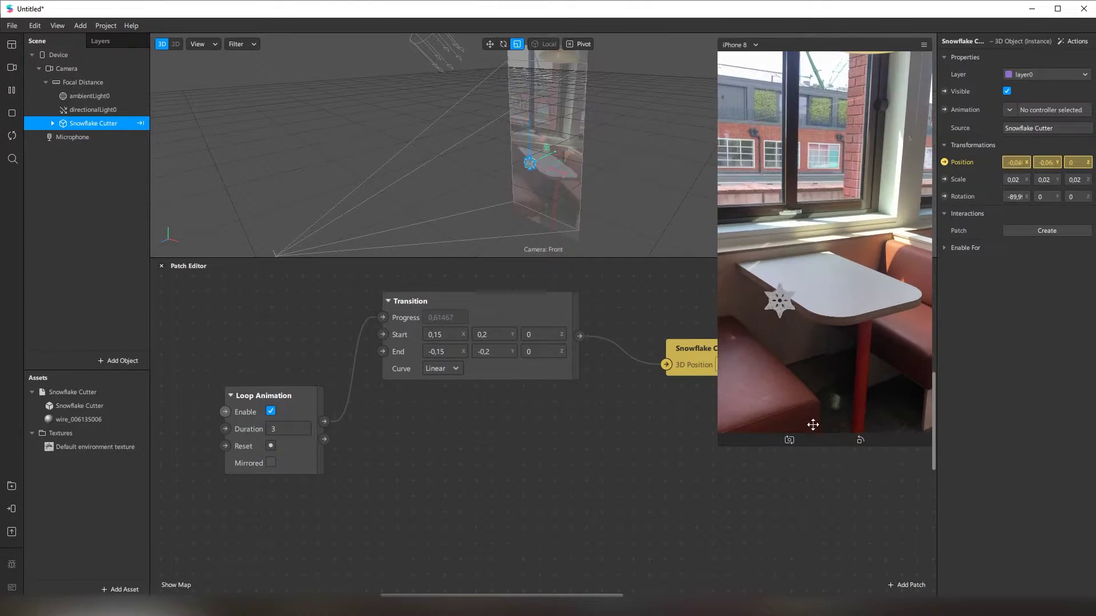
# - Create a 3D Rotation patch for the Snowflake Cutter and add a second Transition driven by the Loop Animation's Progress output
pyautogui.click(945, 196)
pyautogui.moveTo(563, 448); pyautogui.dragTo(672, 443)
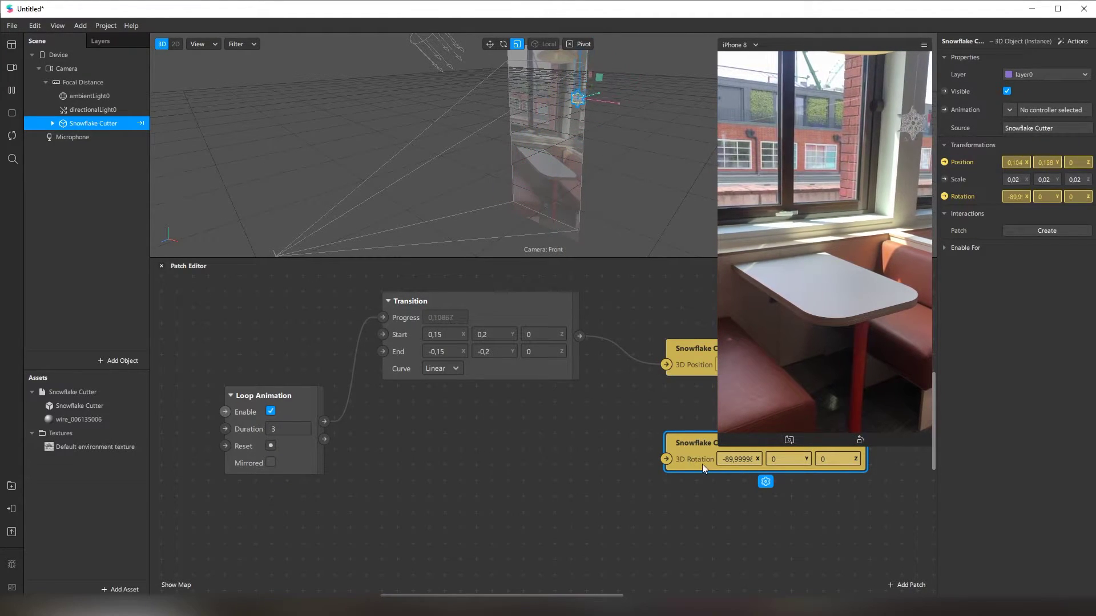
pyautogui.moveTo(322, 423); pyautogui.dragTo(366, 486)
pyautogui.write('tra')
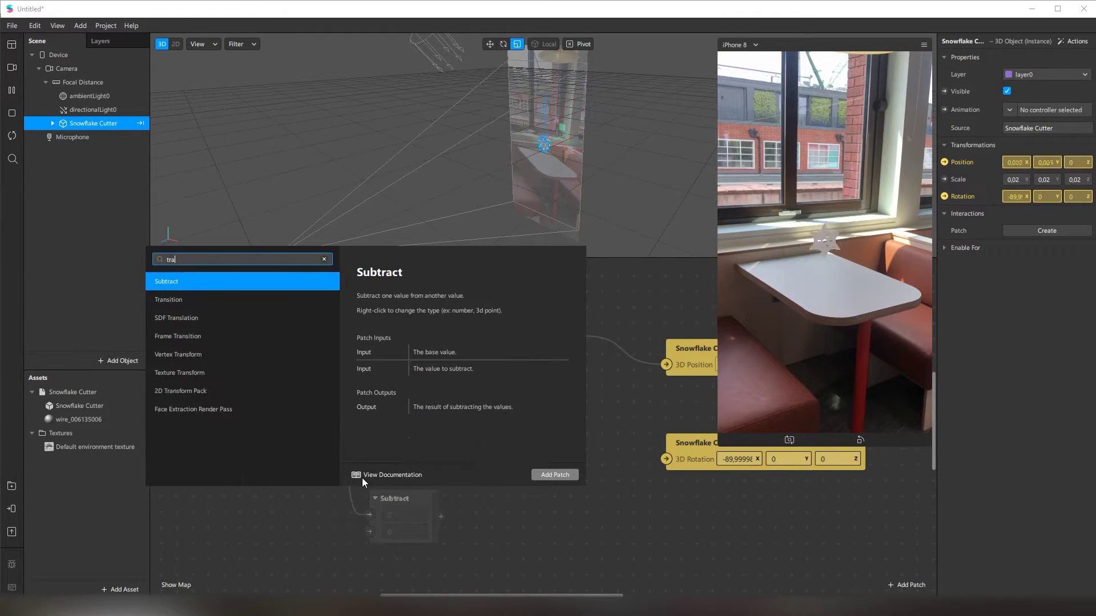
pyautogui.press('Down')
pyautogui.press('Return')
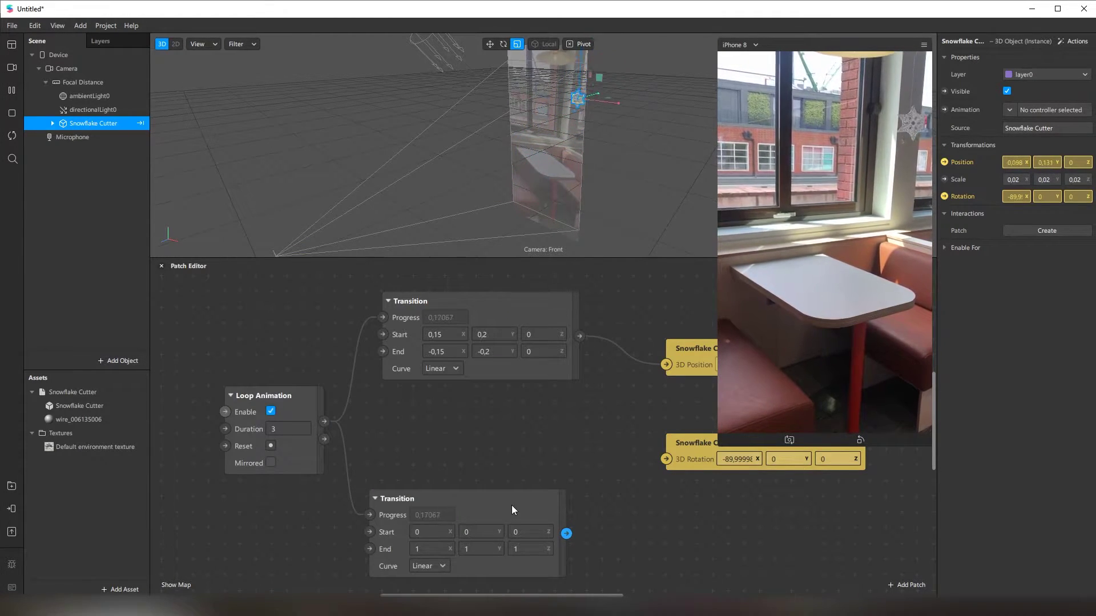
# - Connect the second Transition's output to the 3D Rotation patch and disconnect the first Transition from the 3D Position patch
pyautogui.click(516, 462)
pyautogui.moveTo(515, 459); pyautogui.dragTo(511, 453)
pyautogui.moveTo(568, 499); pyautogui.dragTo(665, 458)
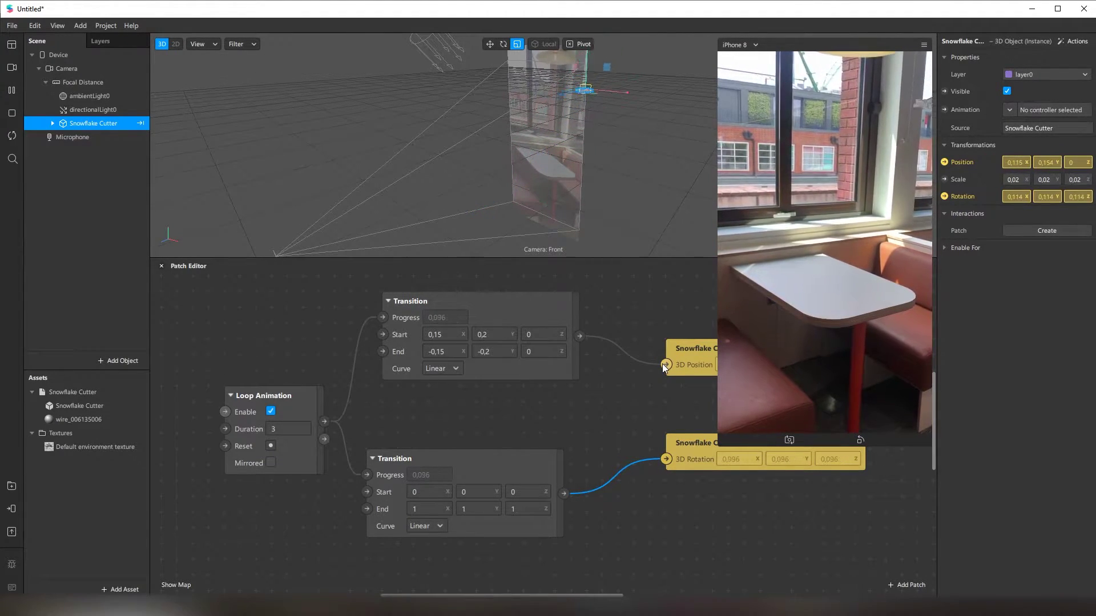
pyautogui.moveTo(668, 365); pyautogui.dragTo(643, 404)
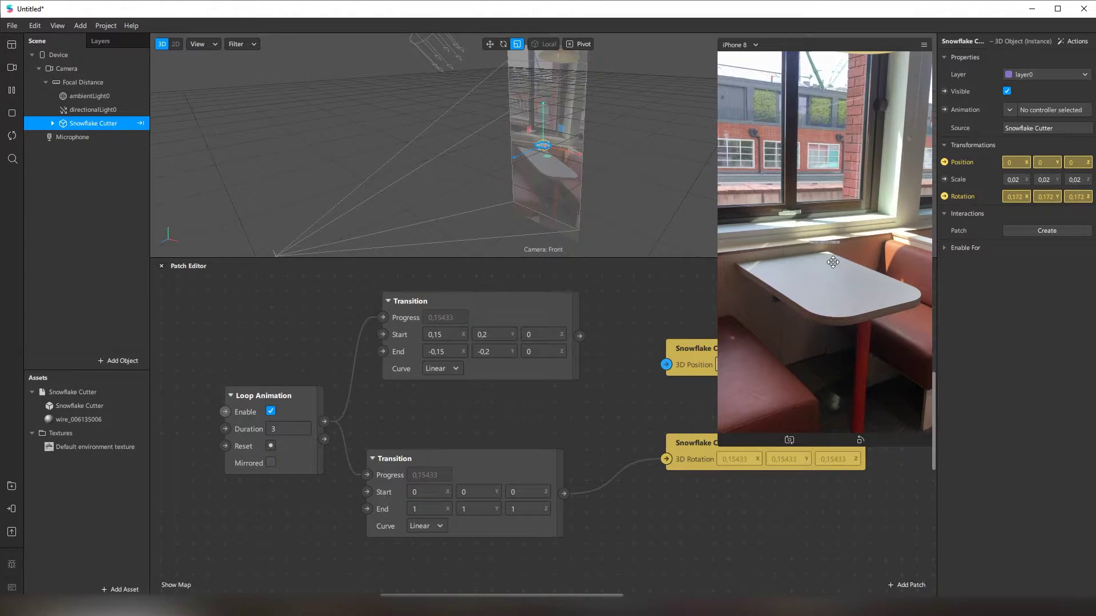
# - Set the rotation Transition's Start values to 90 for X and 90 for Z
pyautogui.click(420, 489)
pyautogui.write('9')
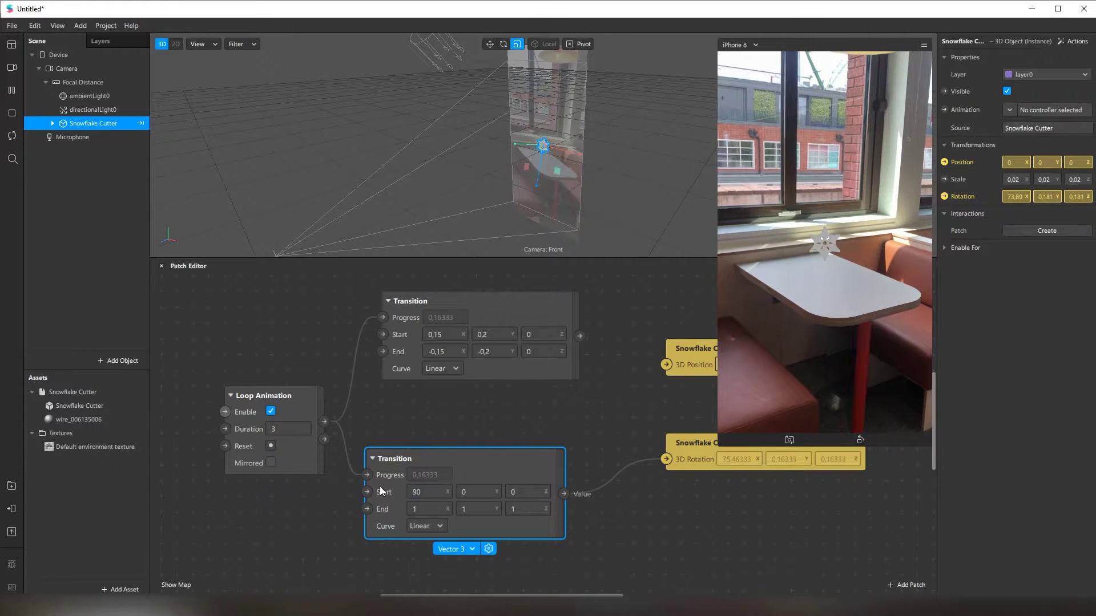
pyautogui.click(517, 492)
pyautogui.write('90')
pyautogui.press('Return')
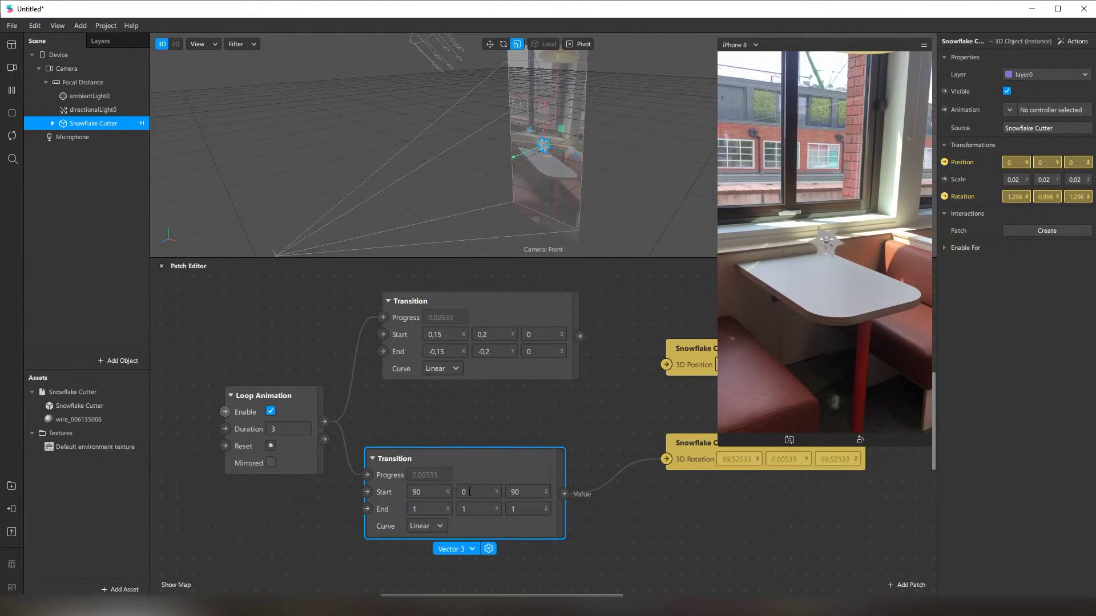
# - Set the rotation Transition's End values to 90 for X, 360 for Y and 450 for Z
pyautogui.click(346, 507)
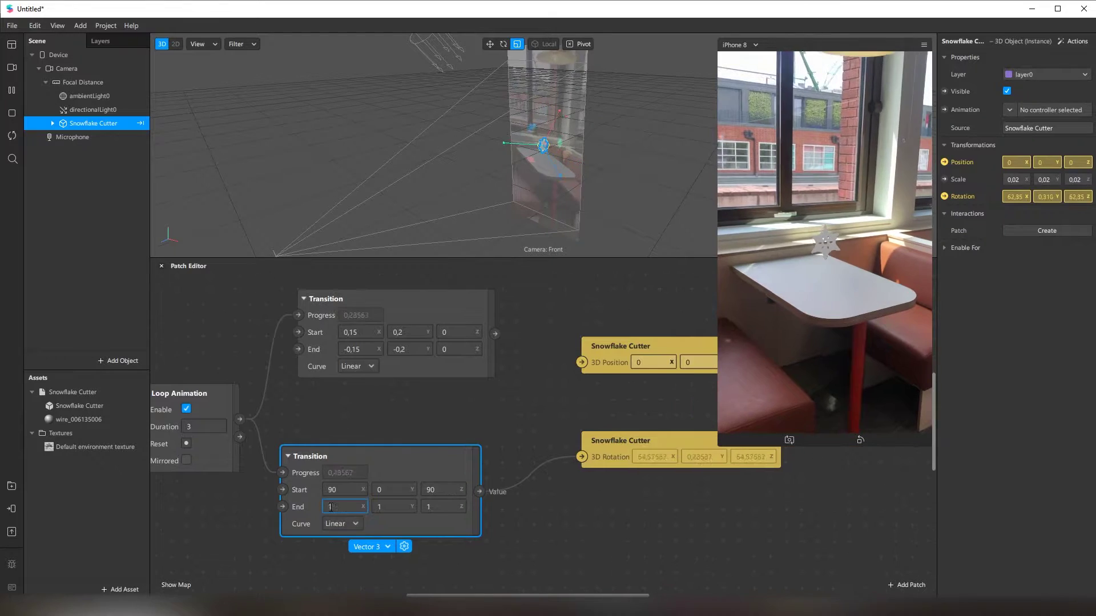
pyautogui.write('90')
pyautogui.press('Return')
pyautogui.click(388, 507)
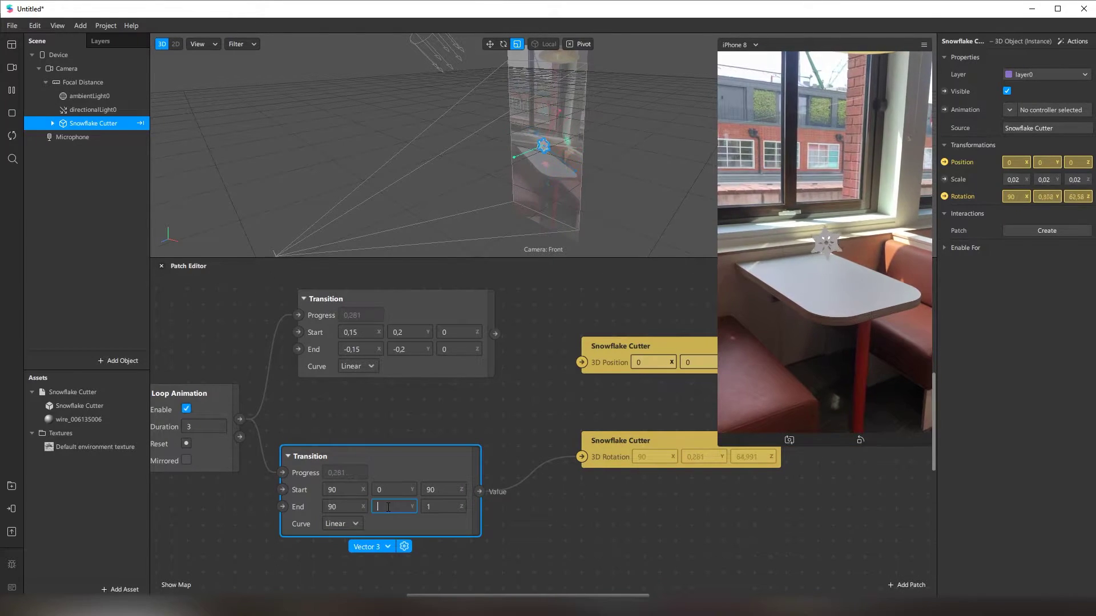
pyautogui.write('450')
pyautogui.hscroll(1, 417, 508)
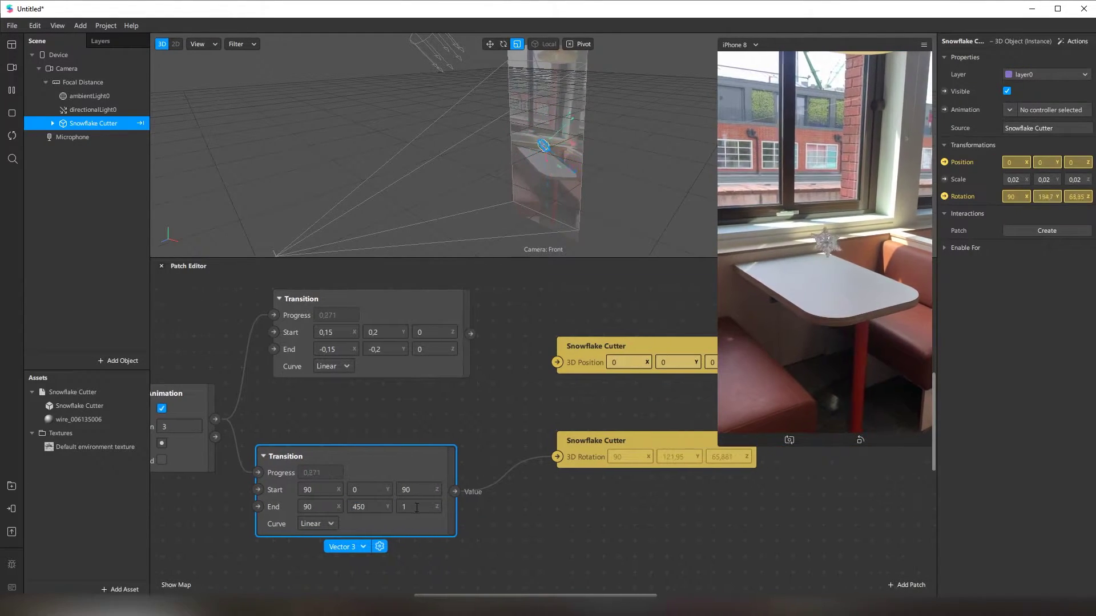
pyautogui.hscroll(-2, 424, 585)
pyautogui.click(407, 507)
pyautogui.write('360')
pyautogui.press('Return')
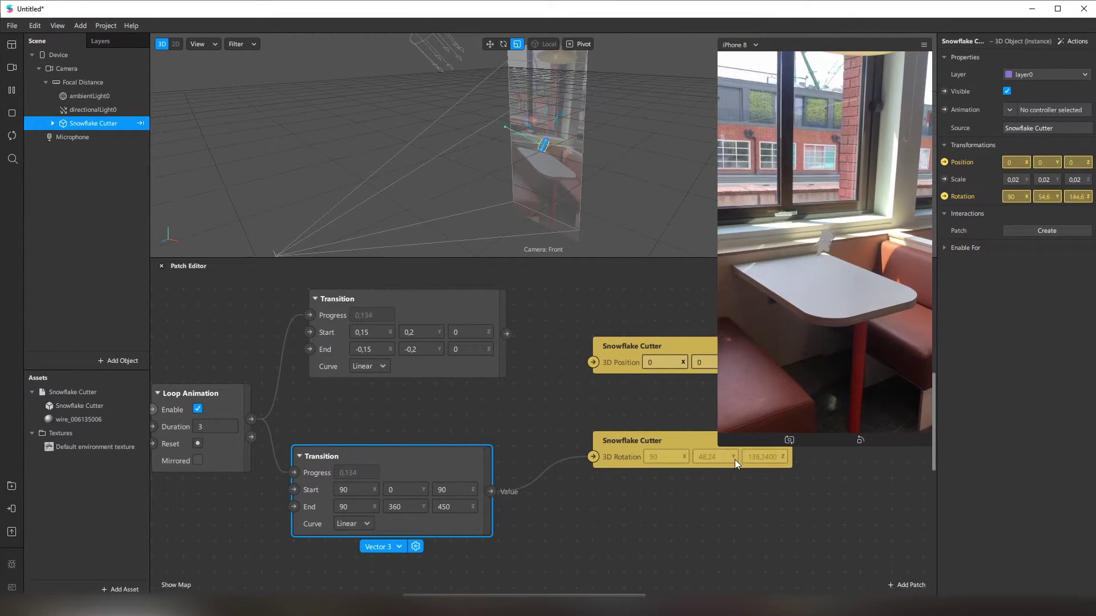
# - Try an End Z value of 400 on the rotation Transition and enlarge the simulator preview to check the spin
pyautogui.moveTo(714, 449); pyautogui.dragTo(635, 576)
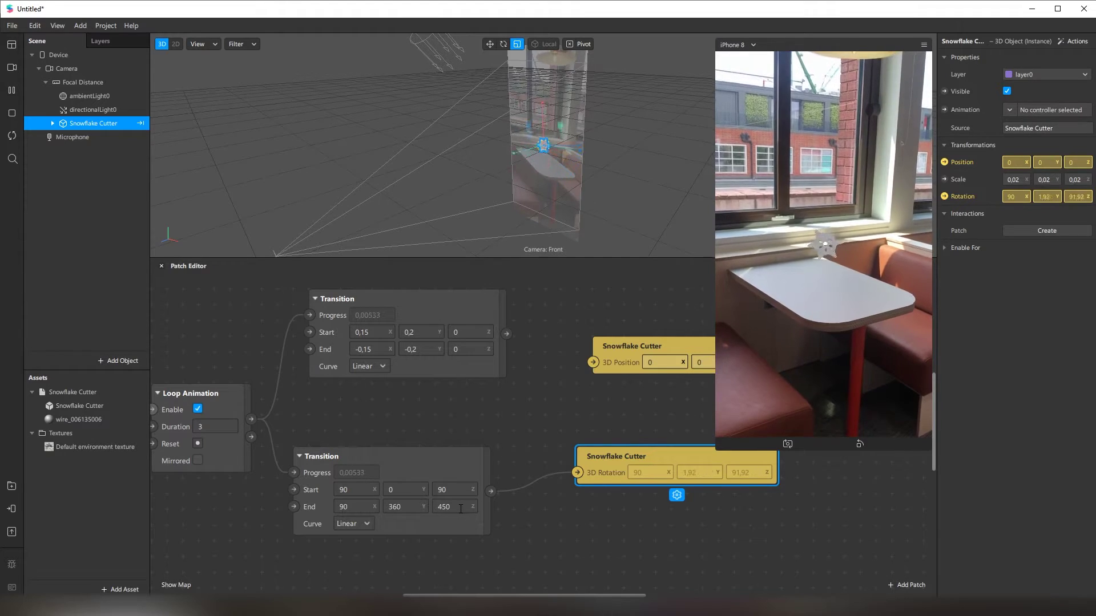
pyautogui.click(460, 508)
pyautogui.press('BackSpace')
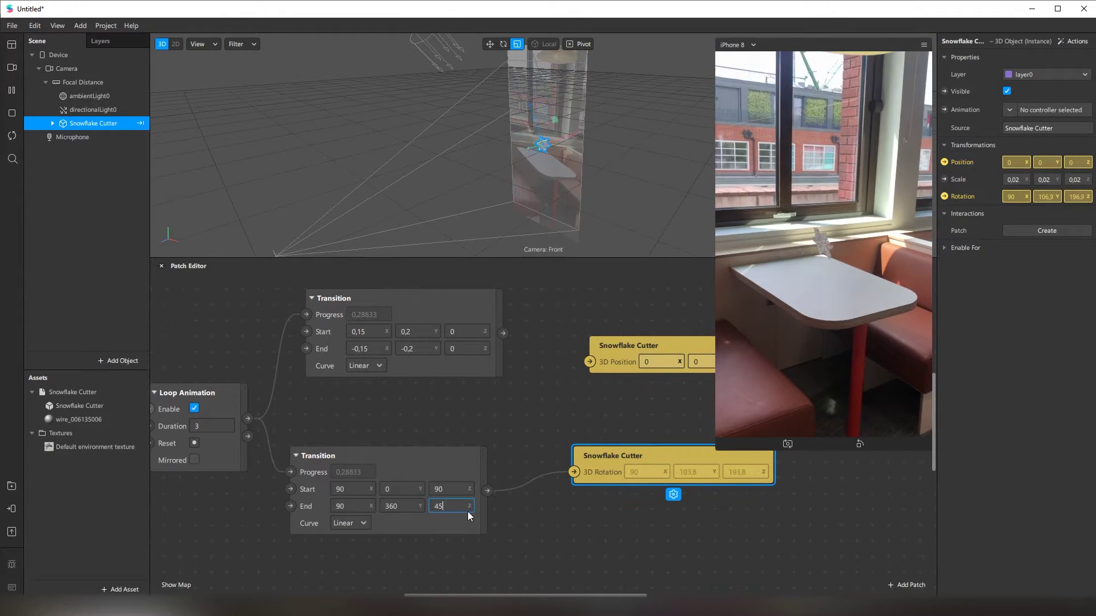
pyautogui.press('Return')
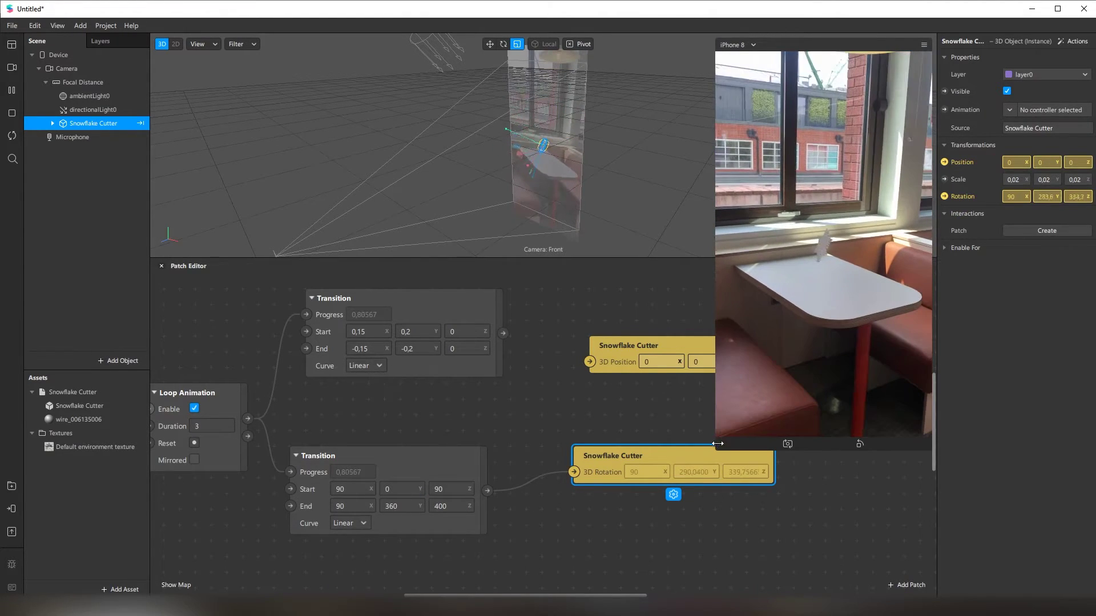
pyautogui.moveTo(717, 449); pyautogui.dragTo(637, 591)
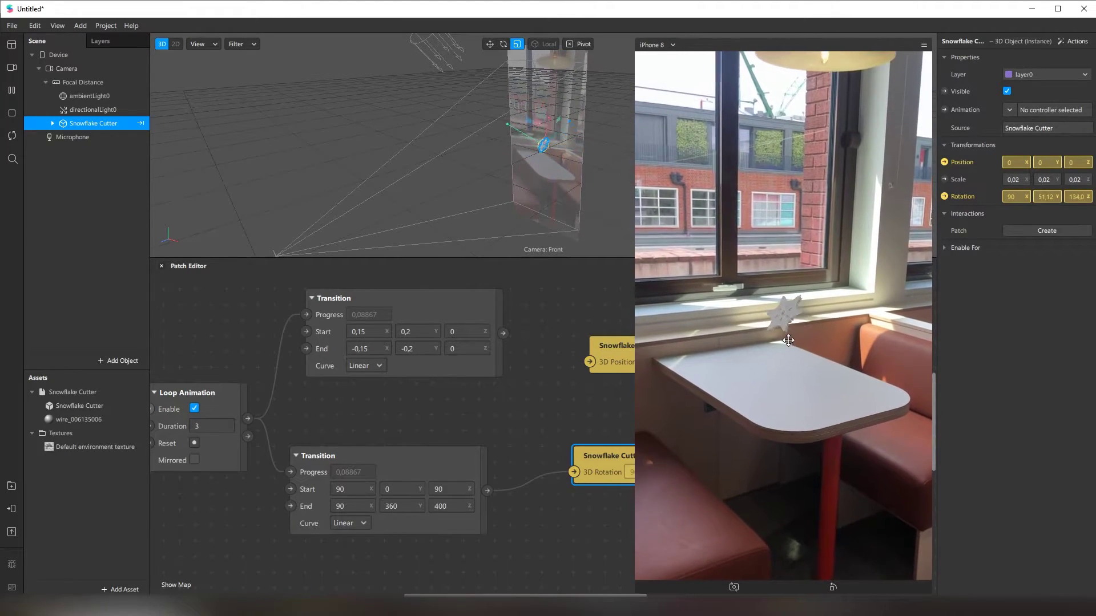
# - Set the rotation Transition's End Z back to 450 and reduce the size of the simulator preview
pyautogui.click(461, 502)
pyautogui.write('45')
pyautogui.click(529, 529)
pyautogui.moveTo(655, 591); pyautogui.dragTo(657, 478)
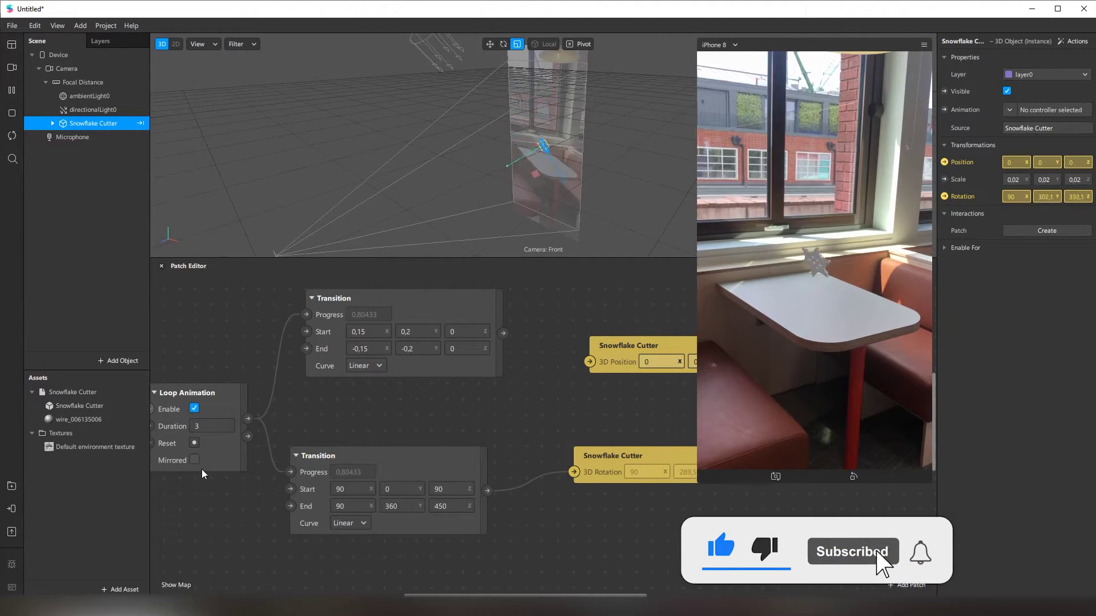
# - Move the Loop Animation patch slightly upward and reconnect the first Transition's output to the Snowflake Cutter's 3D Position patch
pyautogui.moveTo(221, 469); pyautogui.dragTo(220, 451)
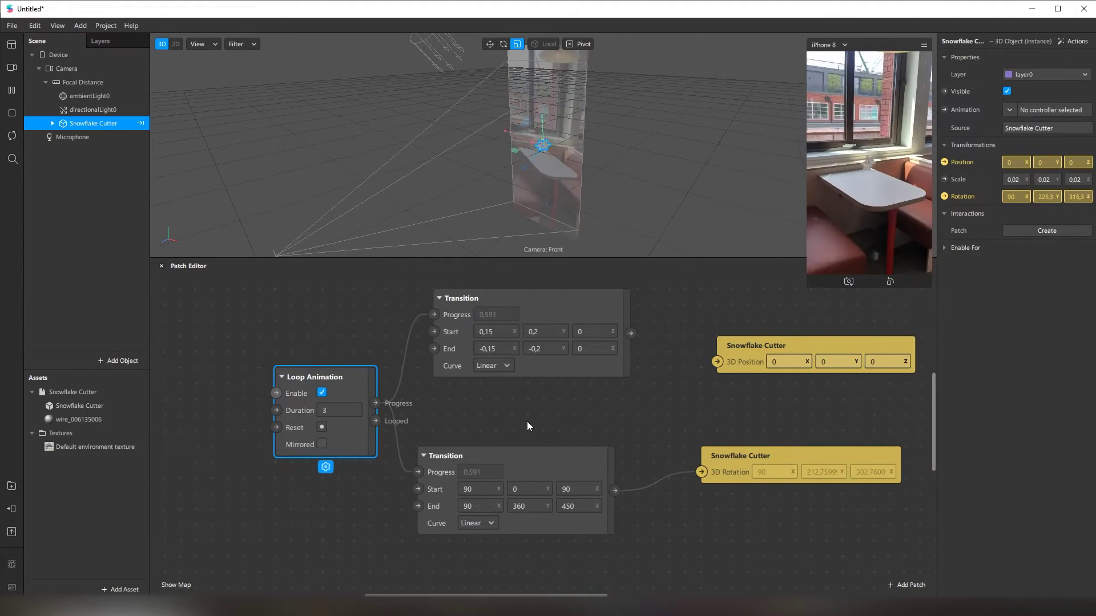
pyautogui.hscroll(1, 526, 421)
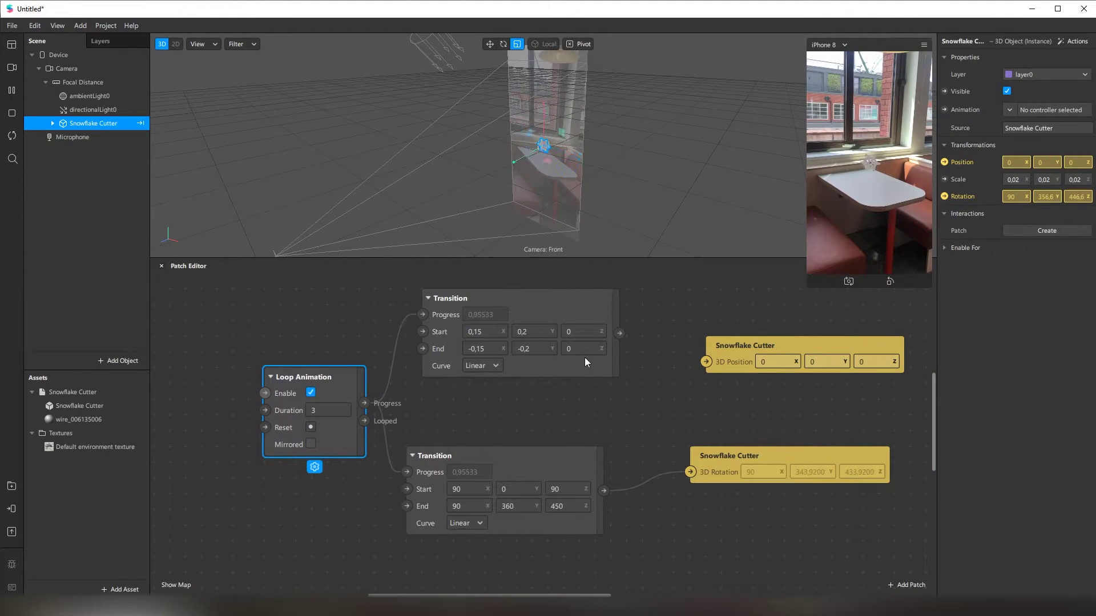
pyautogui.moveTo(673, 341); pyautogui.dragTo(701, 359)
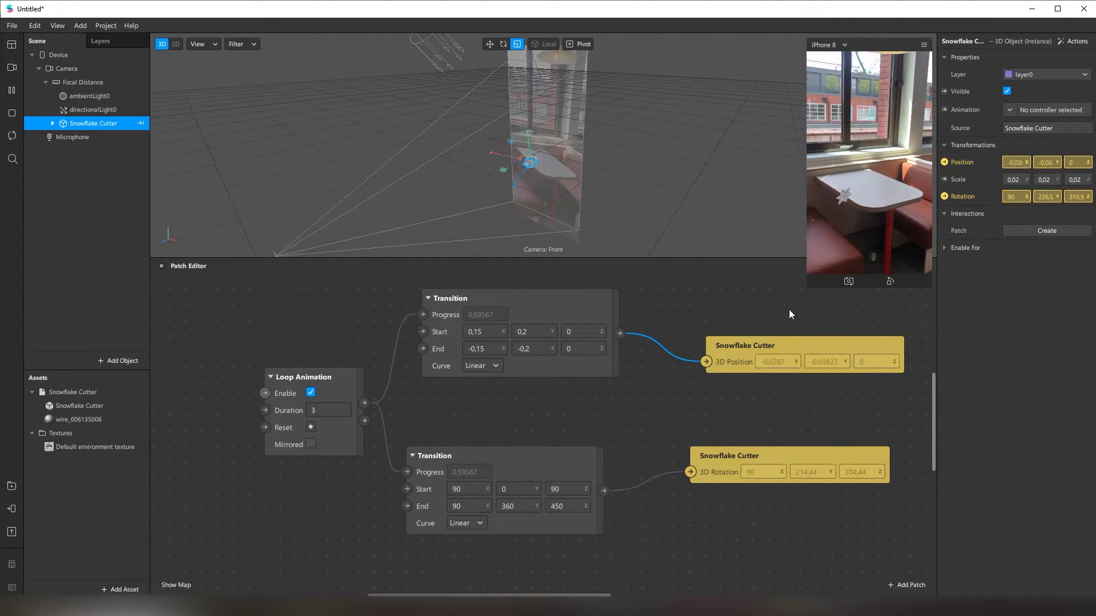
pyautogui.moveTo(806, 288); pyautogui.dragTo(690, 496)
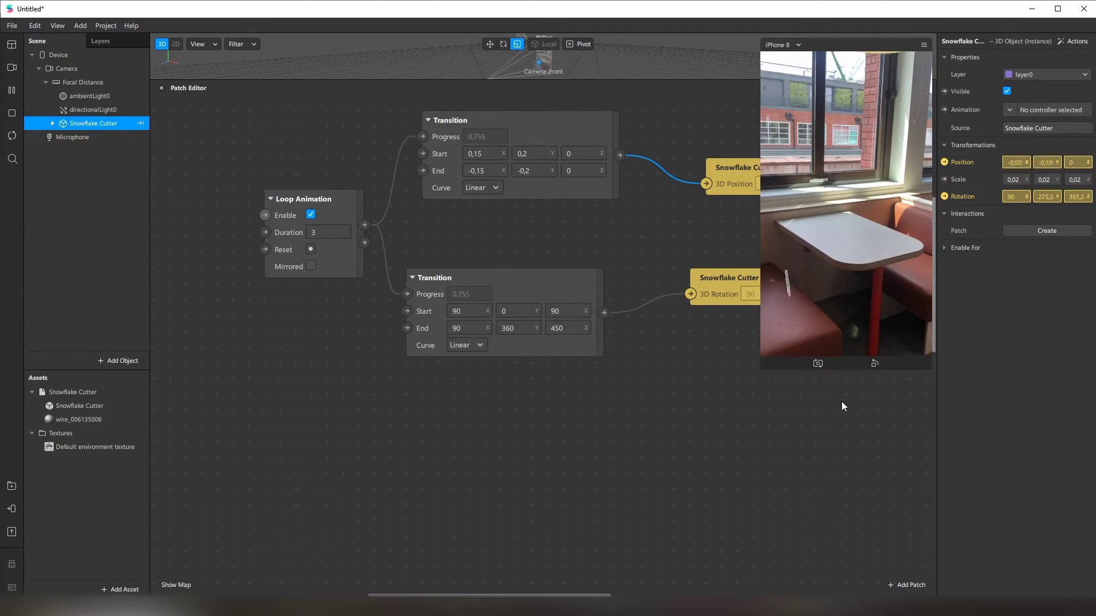
# - Open the patch library from the empty area below the two Transition patches
pyautogui.doubleClick(498, 450)
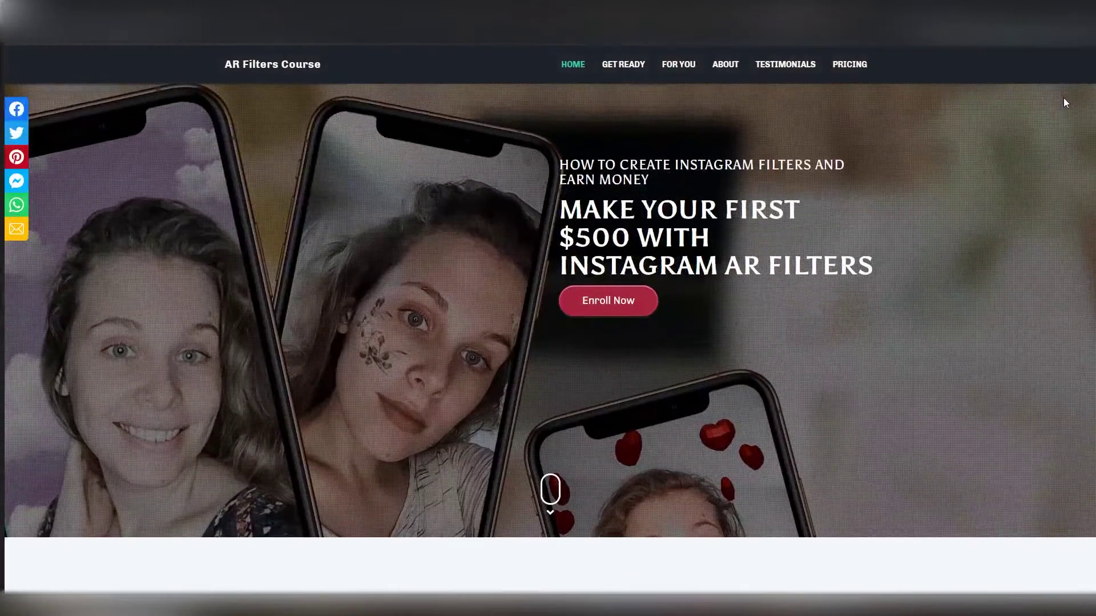
# - Switch to the AR Filters Course website and review its page down to the What You'll Learn section
pyautogui.scroll(-6, 1064, 103)
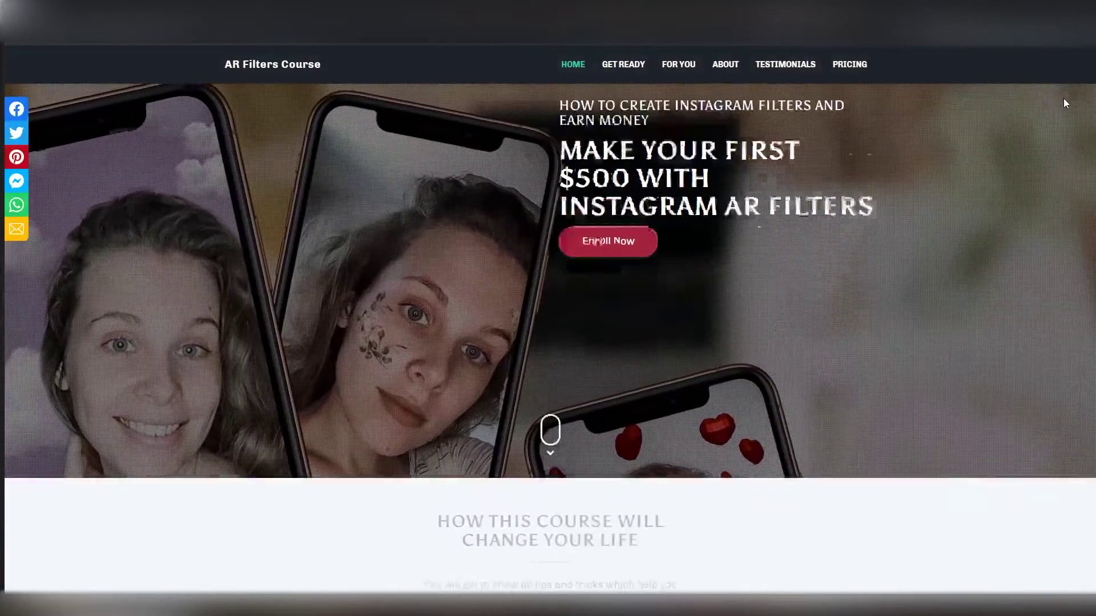
pyautogui.scroll(-7, 1063, 101)
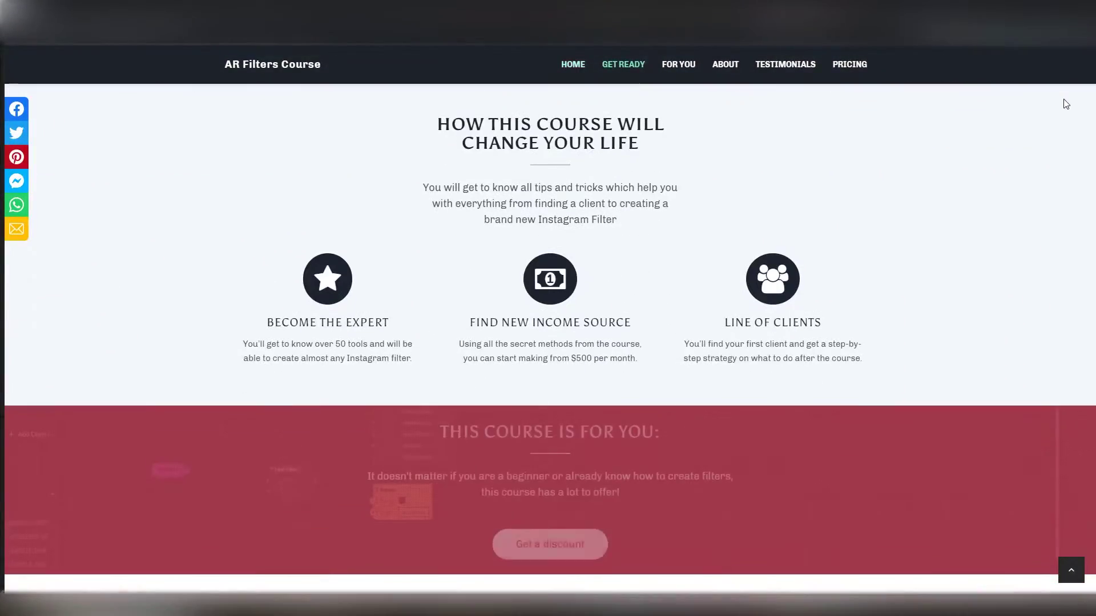
pyautogui.scroll(-8, 1065, 103)
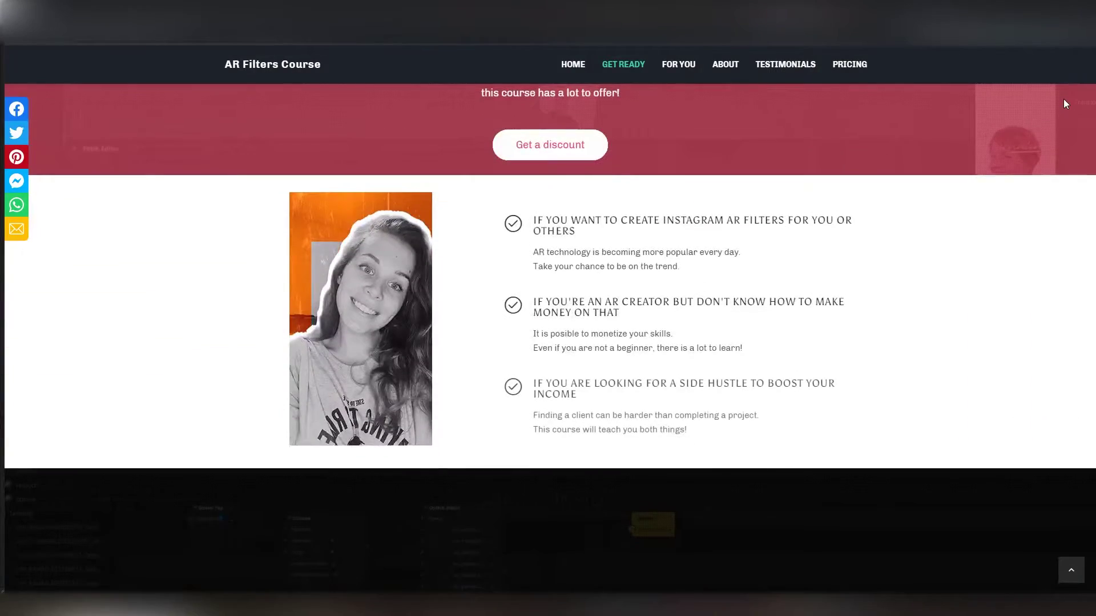
pyautogui.scroll(-5, 1065, 104)
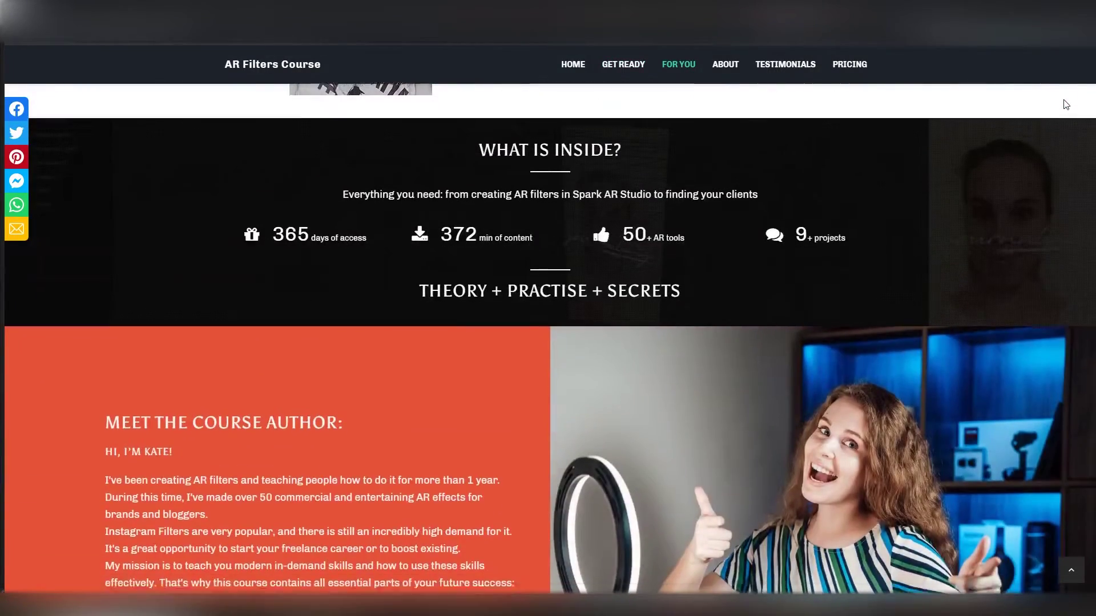
pyautogui.scroll(-20, 1065, 105)
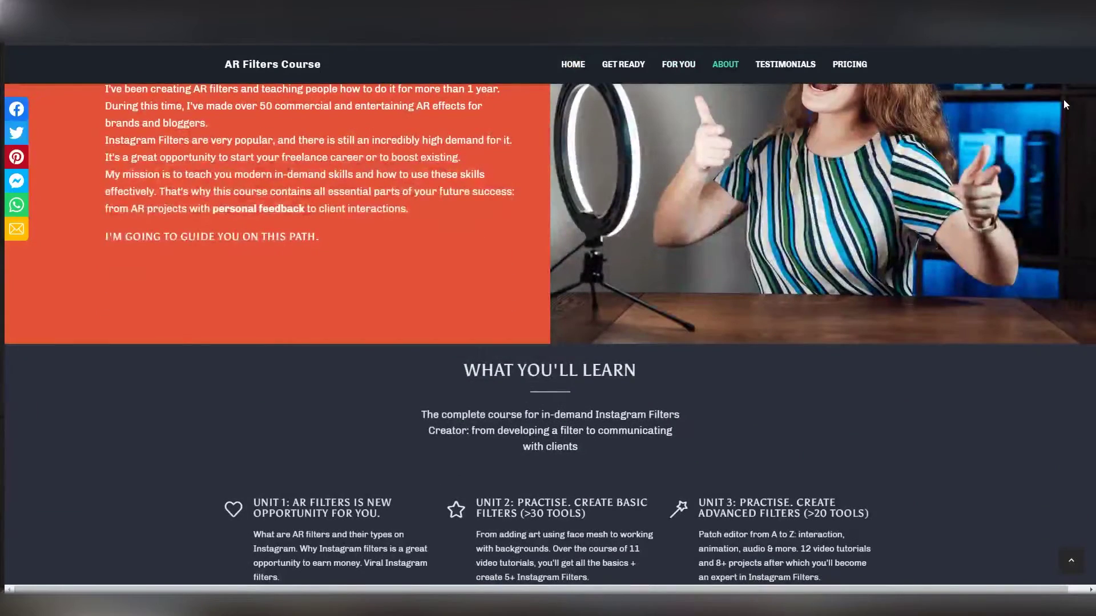
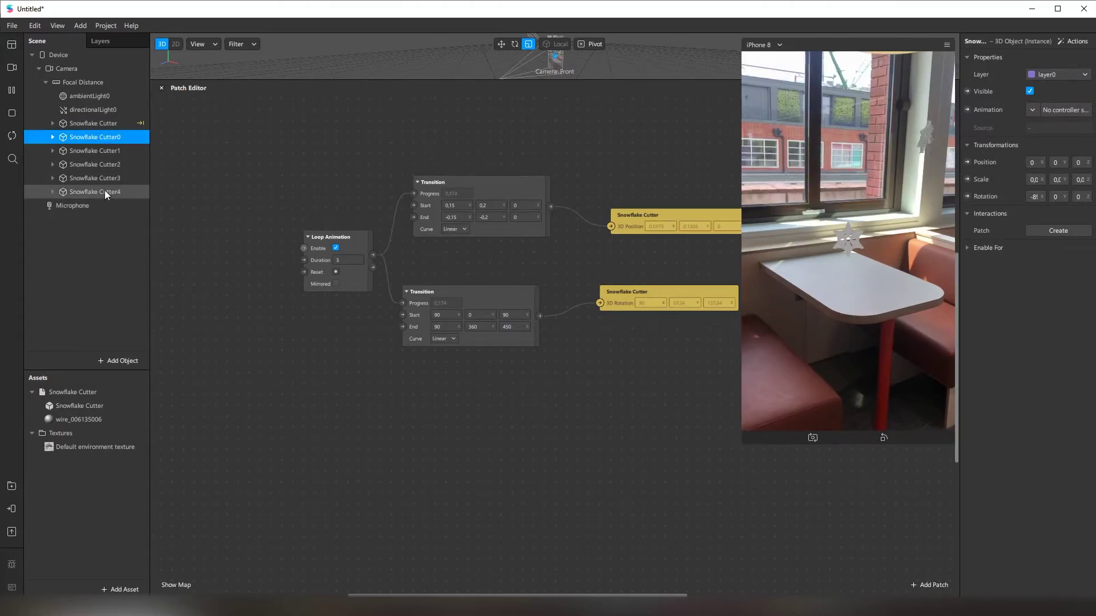
# - Add a second Loop Animation patch with Duration 5 and two Vector 3 Transition patches below the first patch group
pyautogui.doubleClick(245, 329)
pyautogui.moveTo(380, 491); pyautogui.dragTo(388, 429)
pyautogui.click(331, 445)
pyautogui.write('3tr')
pyautogui.press('Return')
pyautogui.moveTo(496, 452); pyautogui.dragTo(492, 485)
pyautogui.hotkey('ctrl', 'd')
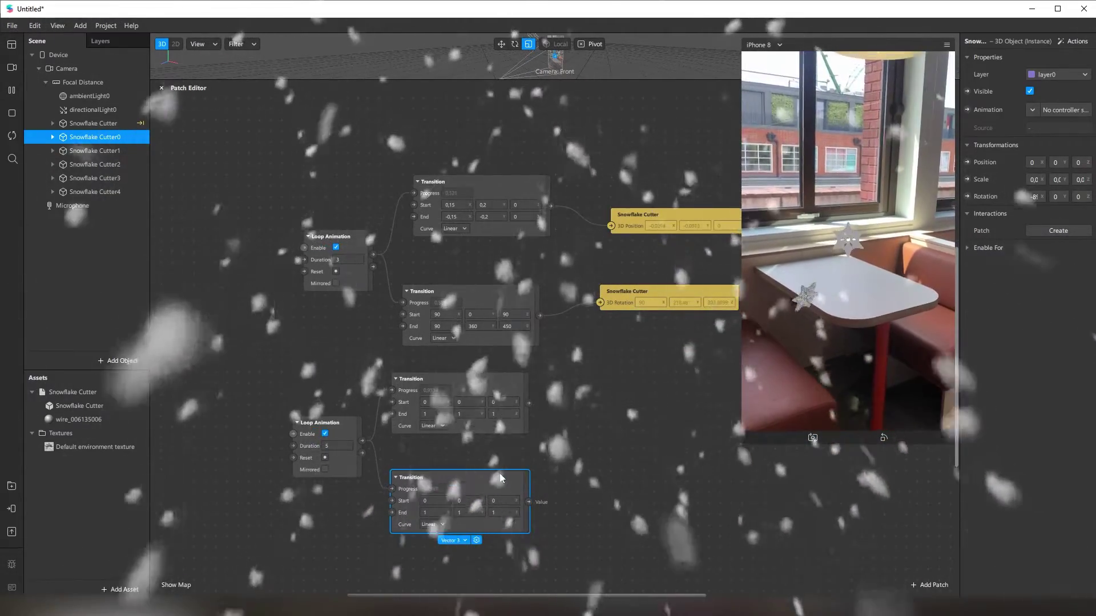
# - Replace the lower new Transition with a duplicate of the existing rotation Transition and connect the second Loop Animation's Progress output to it
pyautogui.press('Delete')
pyautogui.click(491, 293)
pyautogui.hotkey('ctrl', 'd')
pyautogui.moveTo(495, 314); pyautogui.dragTo(461, 456)
pyautogui.moveTo(363, 441); pyautogui.dragTo(392, 468)
pyautogui.hscroll(2, 445, 433)
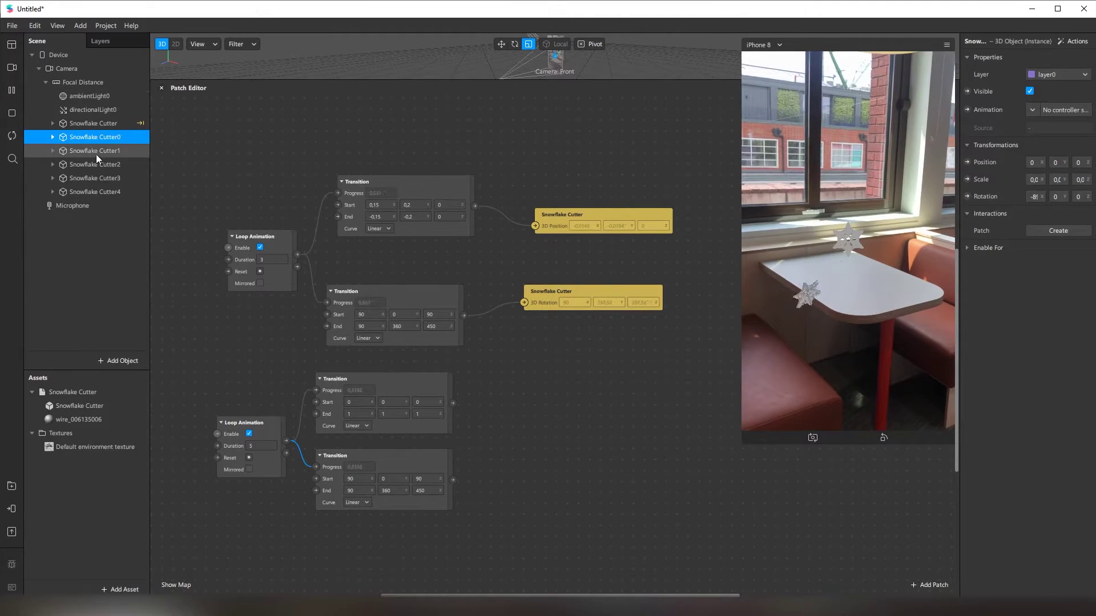
# - Create 3D Position and 3D Rotation patches for Snowflake Cutter1 and connect the two new Transitions to them
pyautogui.click(96, 155)
pyautogui.click(966, 162)
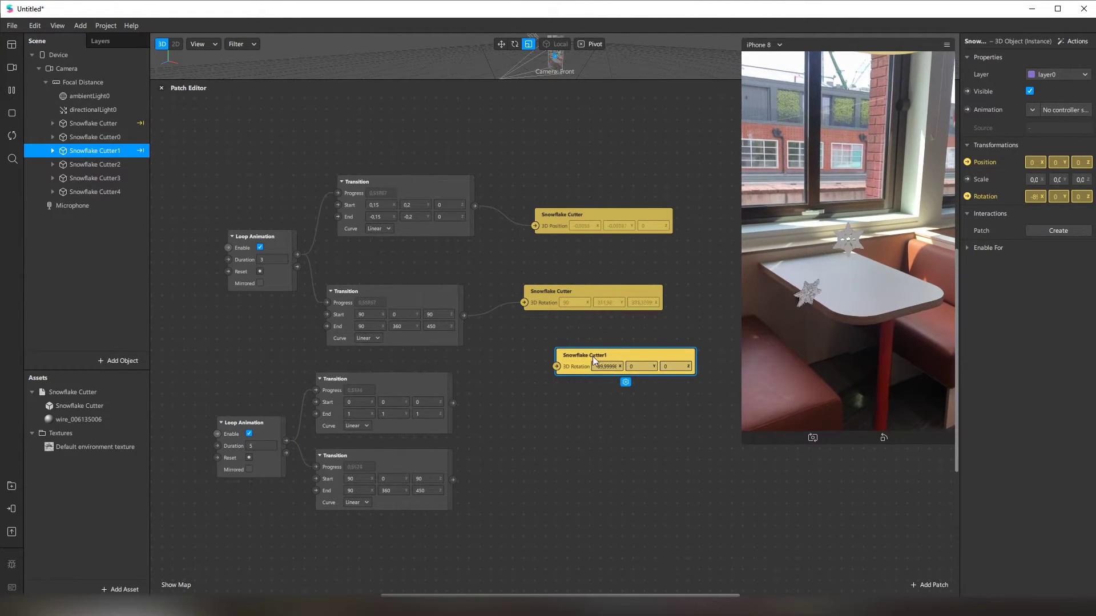
pyautogui.click(966, 197)
pyautogui.moveTo(570, 355); pyautogui.dragTo(517, 389)
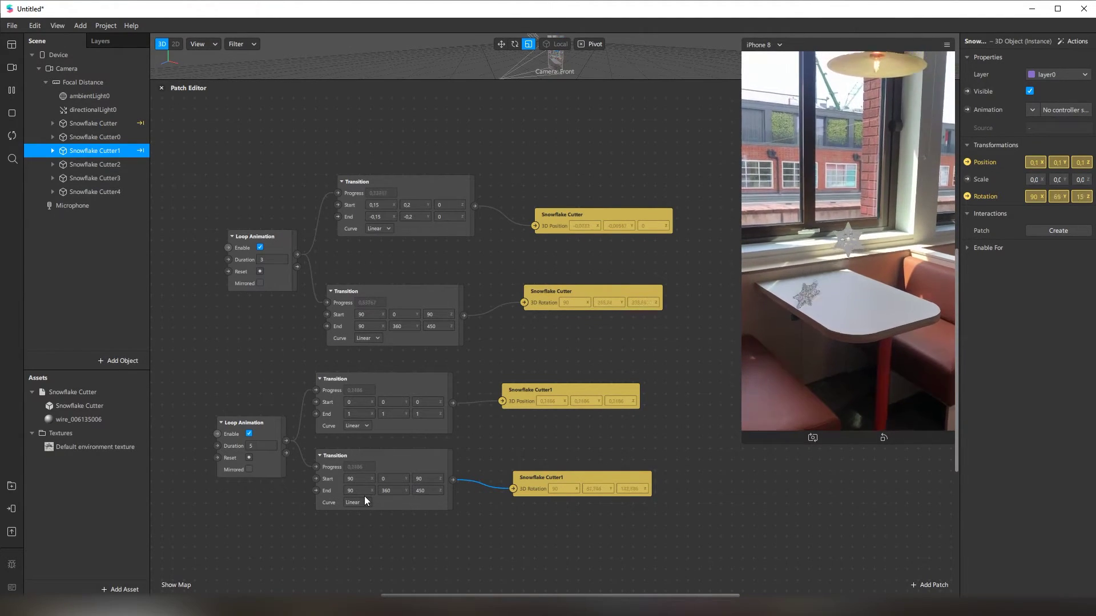
# - Hide Snowflake Cutter0, Snowflake Cutter2, Snowflake Cutter3 and Snowflake Cutter4 in the scene
pyautogui.moveTo(553, 80); pyautogui.dragTo(572, 226)
pyautogui.click(108, 125)
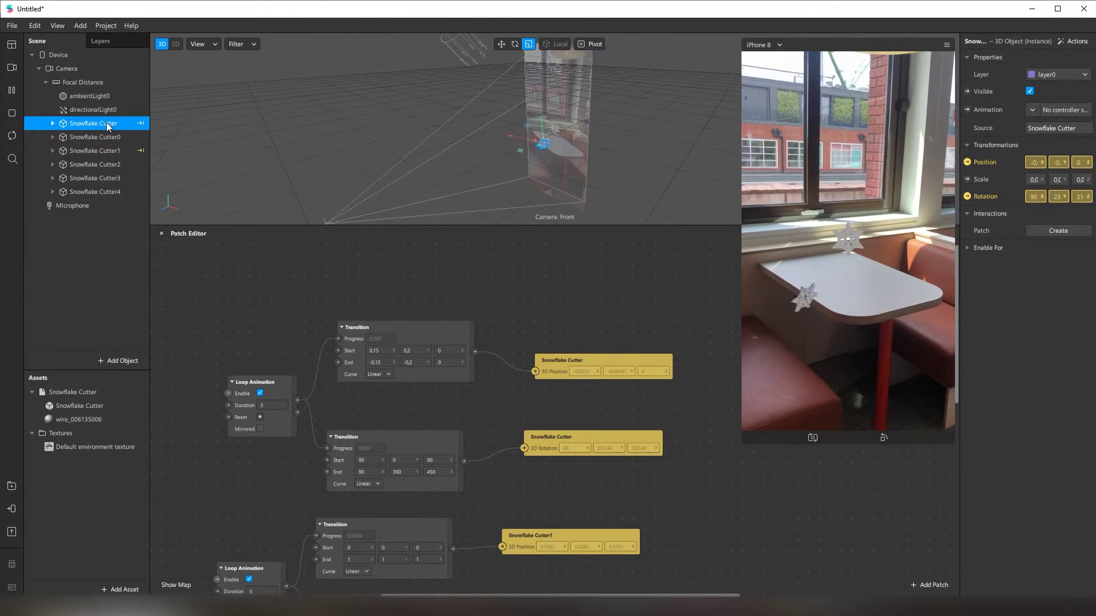
pyautogui.click(98, 137)
pyautogui.click(99, 151)
pyautogui.click(104, 164)
pyautogui.keyDown('shift'); pyautogui.click(106, 192); pyautogui.keyUp('shift')
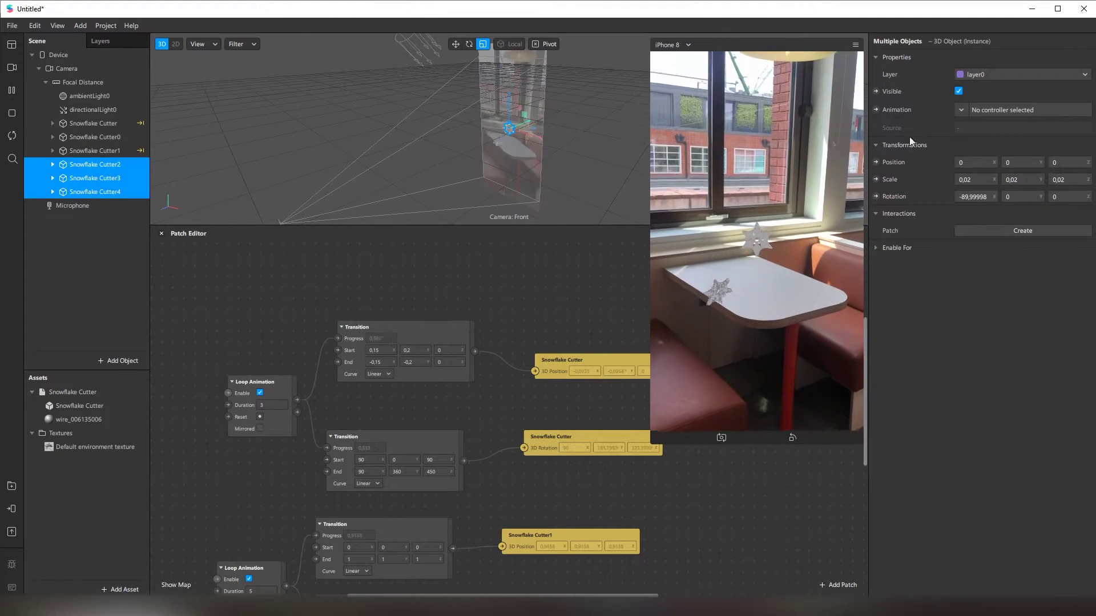
pyautogui.click(958, 91)
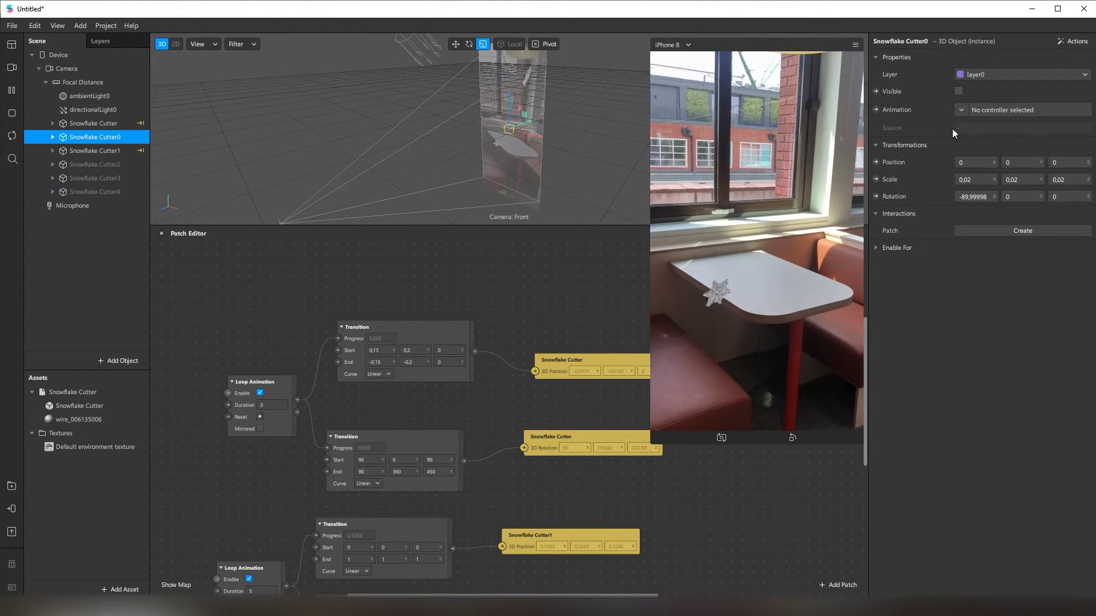
# - Shrink the simulator preview and set the Snowflake Cutter1 position Transition's Start to X 0,1 and Y 0,22
pyautogui.moveTo(658, 442); pyautogui.dragTo(656, 230)
pyautogui.moveTo(585, 226); pyautogui.dragTo(576, 110)
pyautogui.click(137, 151)
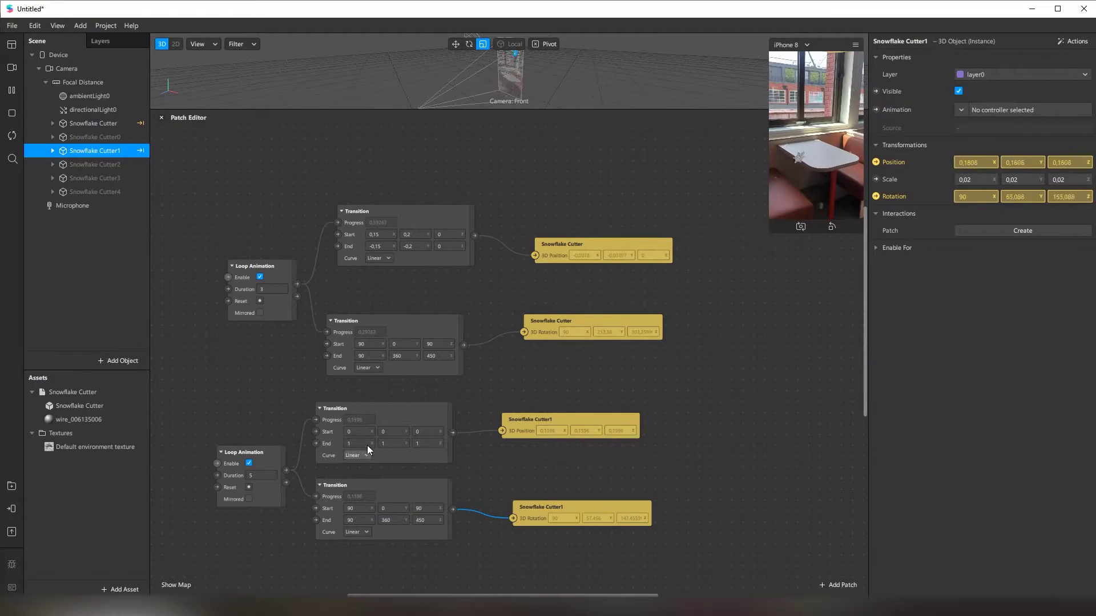
pyautogui.scroll(2, 368, 446)
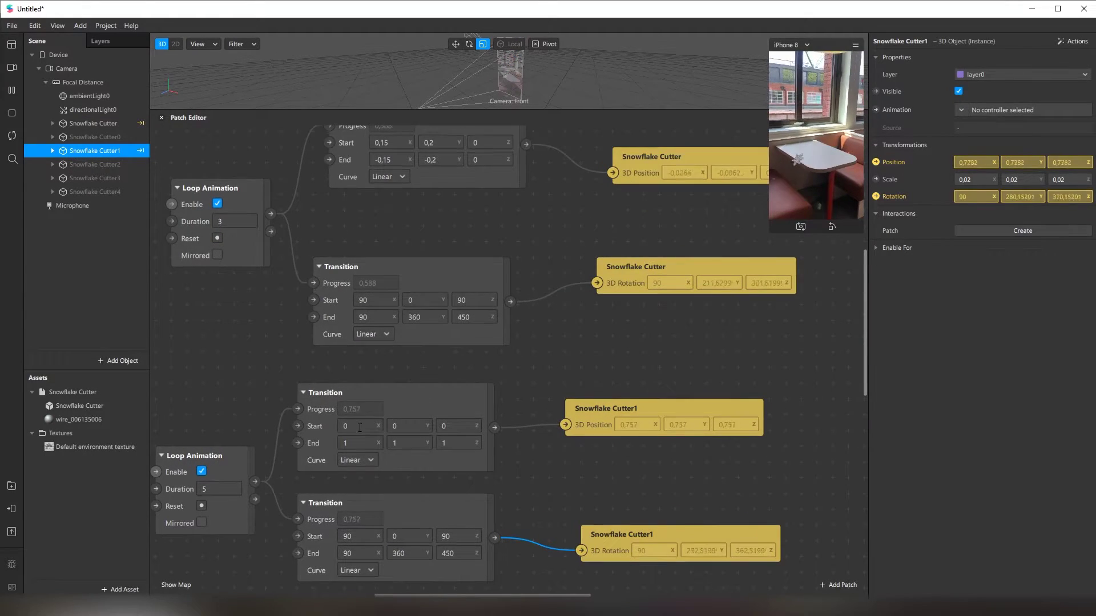
pyautogui.click(359, 428)
pyautogui.write('0.1')
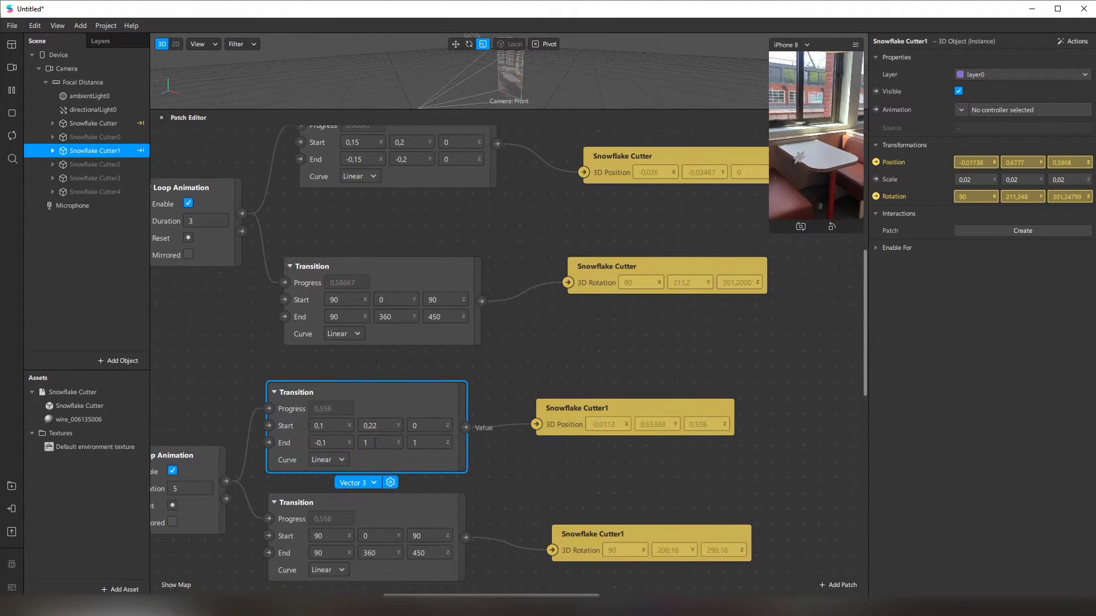
# - Set the Snowflake Cutter1 position Transition's End to X -0,1, Y -0,22 and Z 0, with the simulator preview enlarged
pyautogui.click(376, 442)
pyautogui.write('0.')
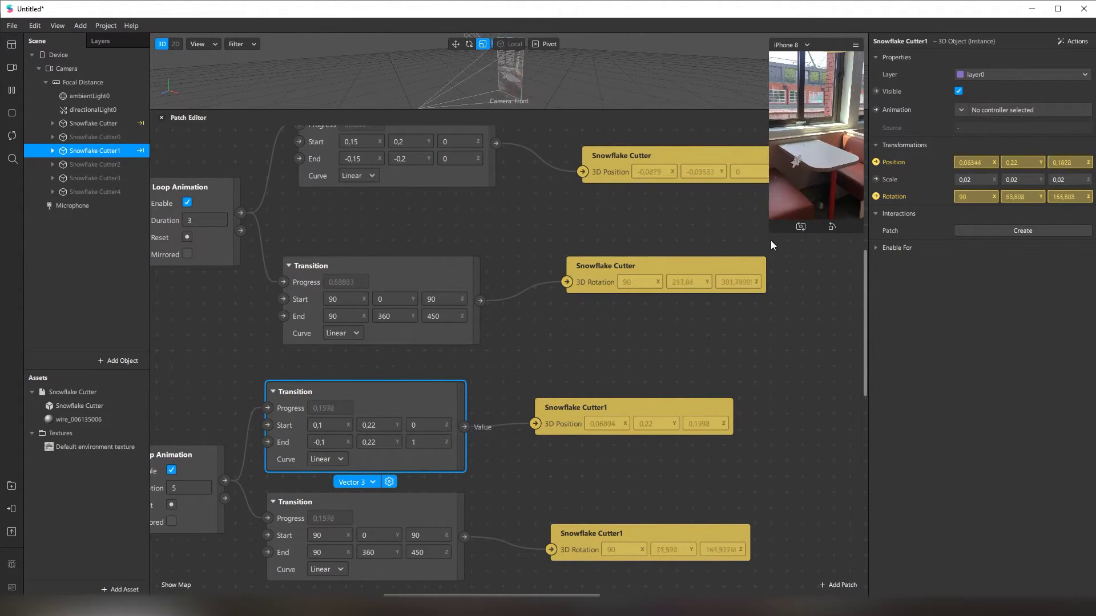
pyautogui.moveTo(769, 245); pyautogui.dragTo(637, 245)
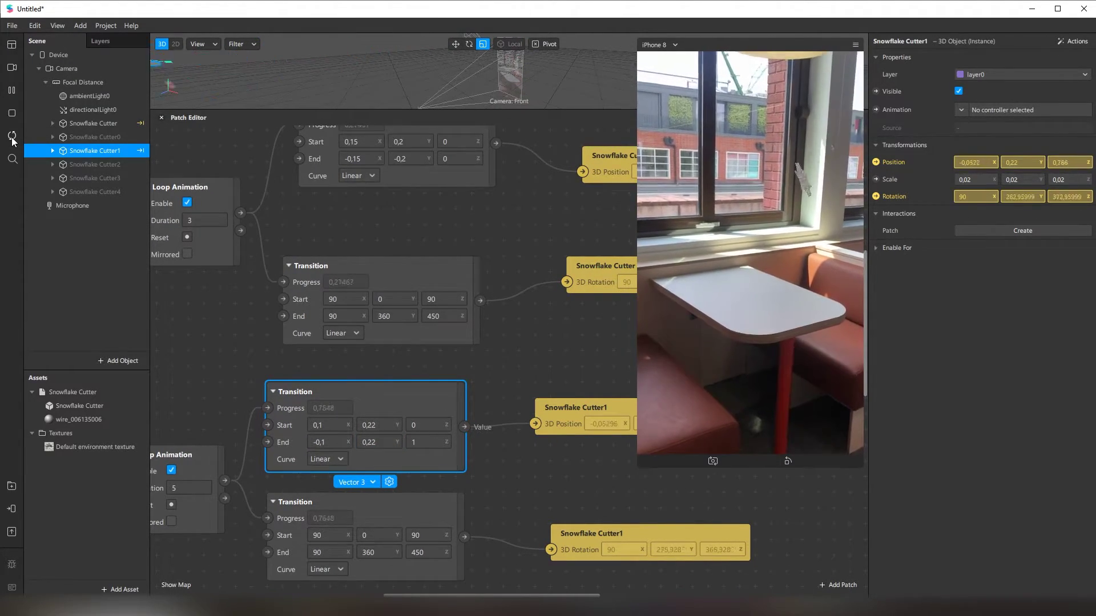
pyautogui.click(427, 442)
pyautogui.write('0')
pyautogui.press('Return')
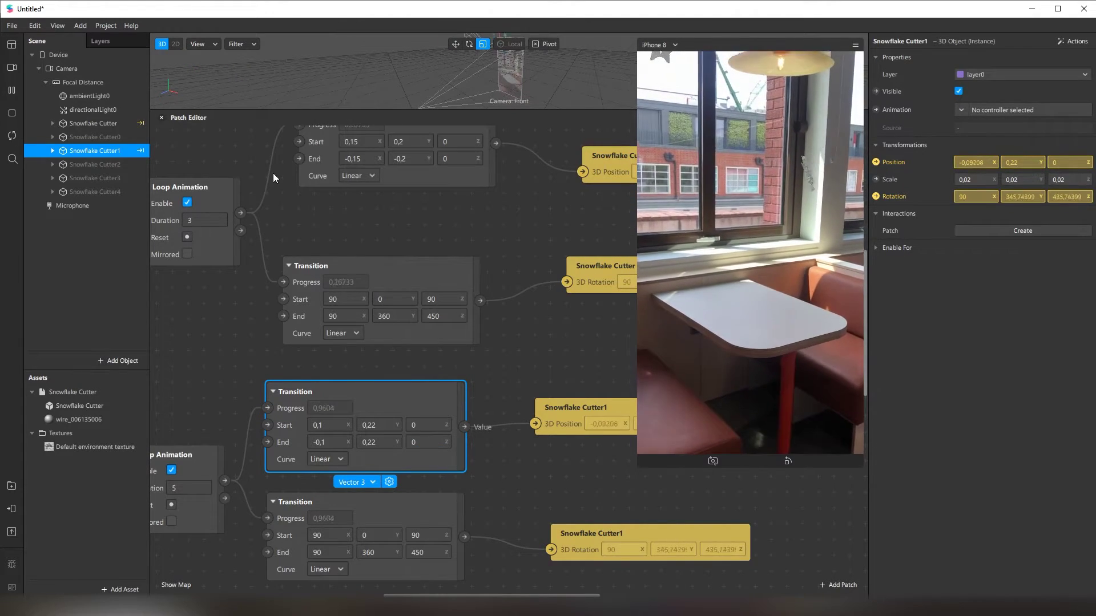
pyautogui.click(367, 442)
pyautogui.write('-')
pyautogui.press('Return')
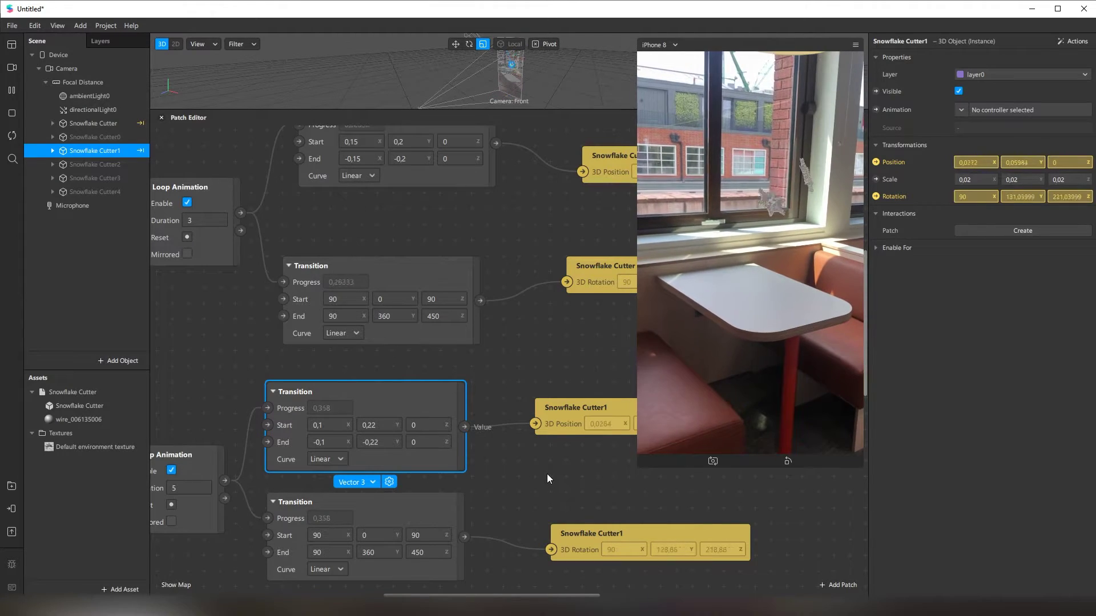
# - Make Snowflake Cutter0 visible and duplicate the second Loop Animation with its two Transitions below the original group
pyautogui.moveTo(733, 467); pyautogui.dragTo(708, 295)
pyautogui.moveTo(868, 433); pyautogui.dragTo(959, 468)
pyautogui.scroll(-4, 556, 491)
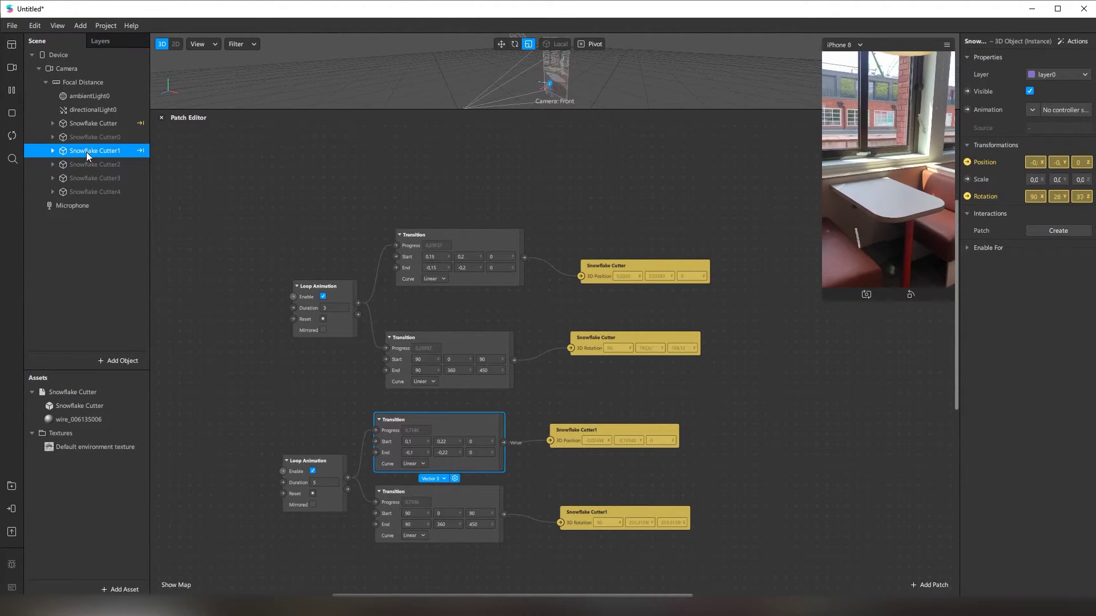
pyautogui.click(87, 137)
pyautogui.moveTo(337, 545); pyautogui.dragTo(440, 574)
pyautogui.hotkey('ctrl', 'd')
pyautogui.scroll(-5, 533, 529)
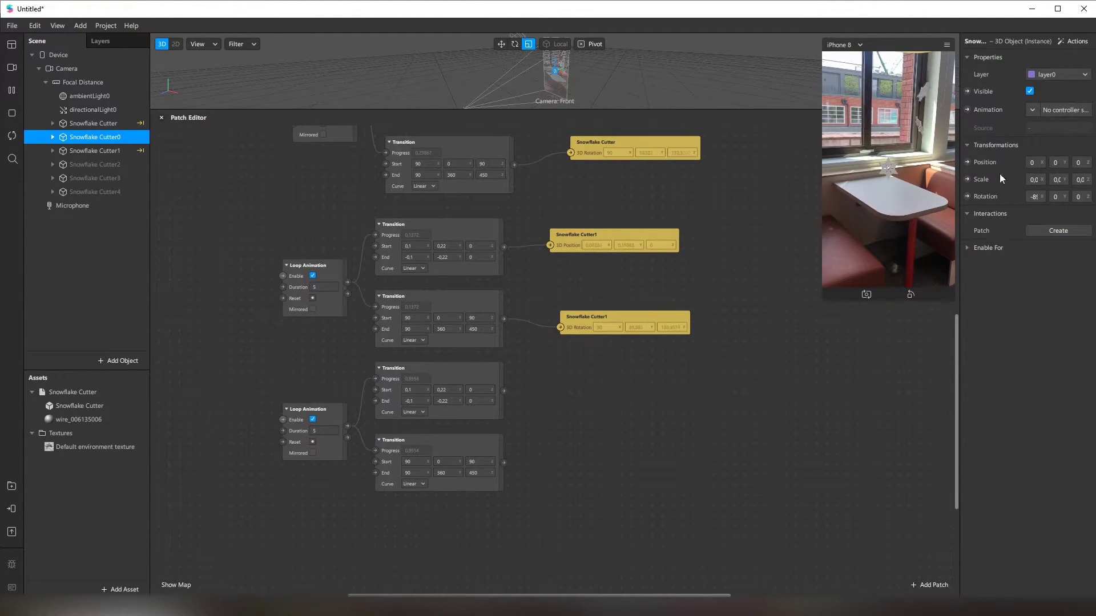
# - Create 3D Position and 3D Rotation patches for Snowflake Cutter0 and place them beside the duplicated Transitions
pyautogui.click(967, 162)
pyautogui.click(967, 196)
pyautogui.moveTo(612, 409); pyautogui.dragTo(609, 463)
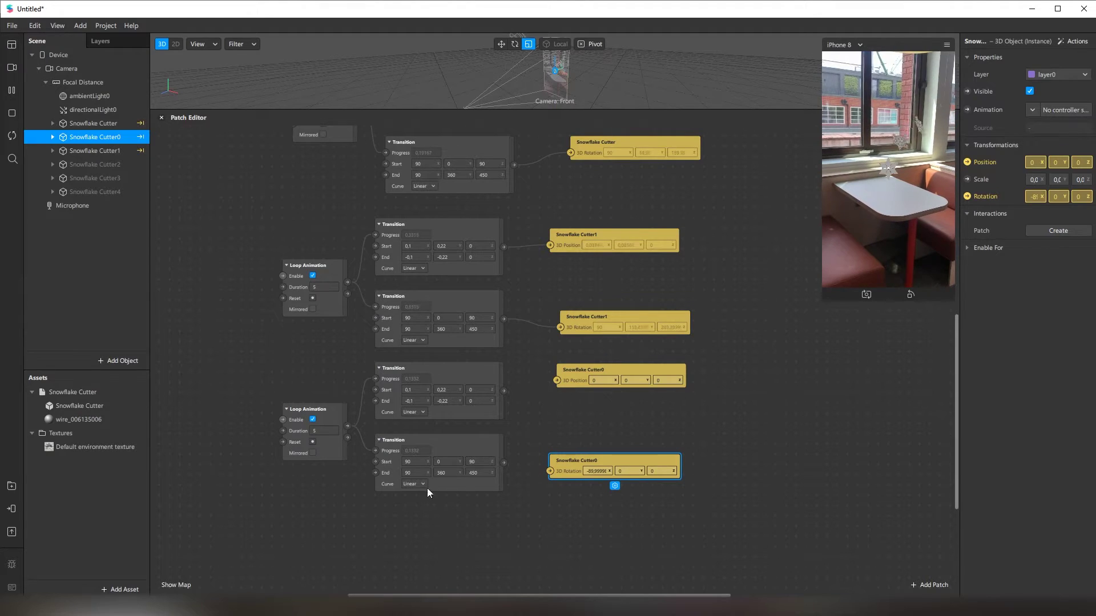
# - Set the duplicated position Transition's Start to X 0,15 and Y -0,22 and its End Y to 0,22
pyautogui.scroll(-3, 419, 380)
pyautogui.keyDown('ctrl'); pyautogui.scroll(3, 419, 380); pyautogui.keyUp('ctrl')
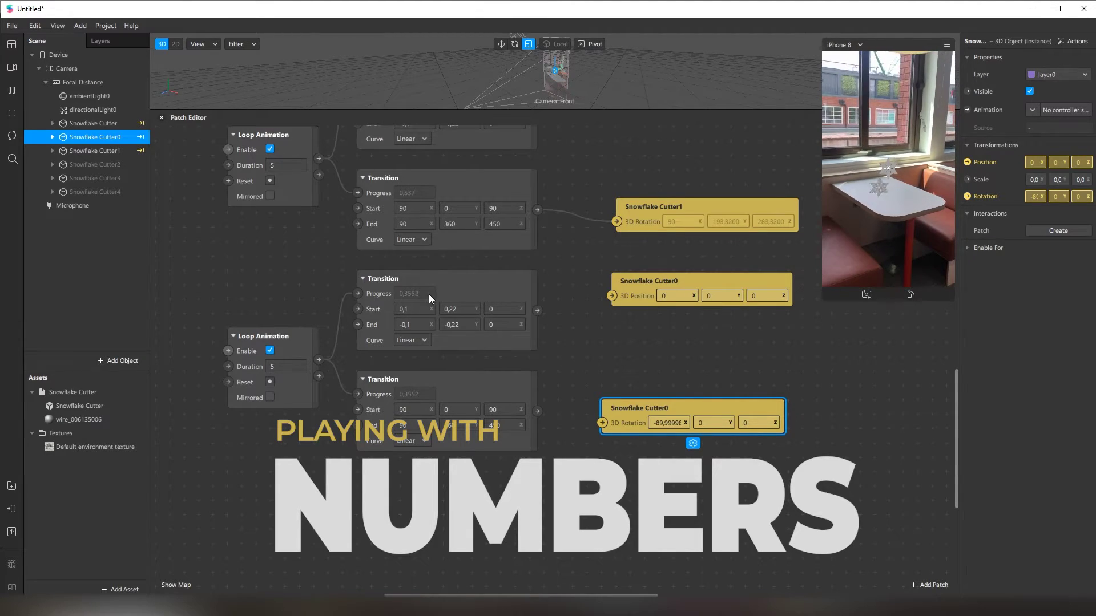
pyautogui.click(448, 309)
pyautogui.click(419, 325)
pyautogui.click(447, 325)
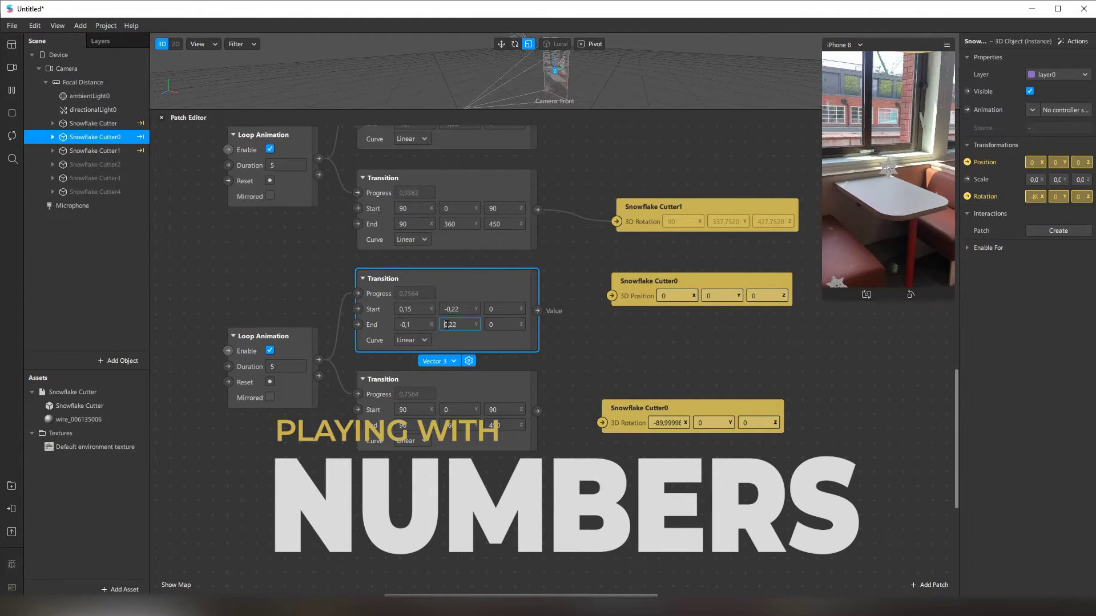
# - Connect the duplicated Transitions to Snowflake Cutter0's 3D Position and 3D Rotation patches and restart the effect preview
pyautogui.moveTo(537, 311); pyautogui.dragTo(611, 295)
pyautogui.click(603, 423)
pyautogui.click(590, 448)
pyautogui.moveTo(537, 411); pyautogui.dragTo(602, 423)
pyautogui.click(12, 135)
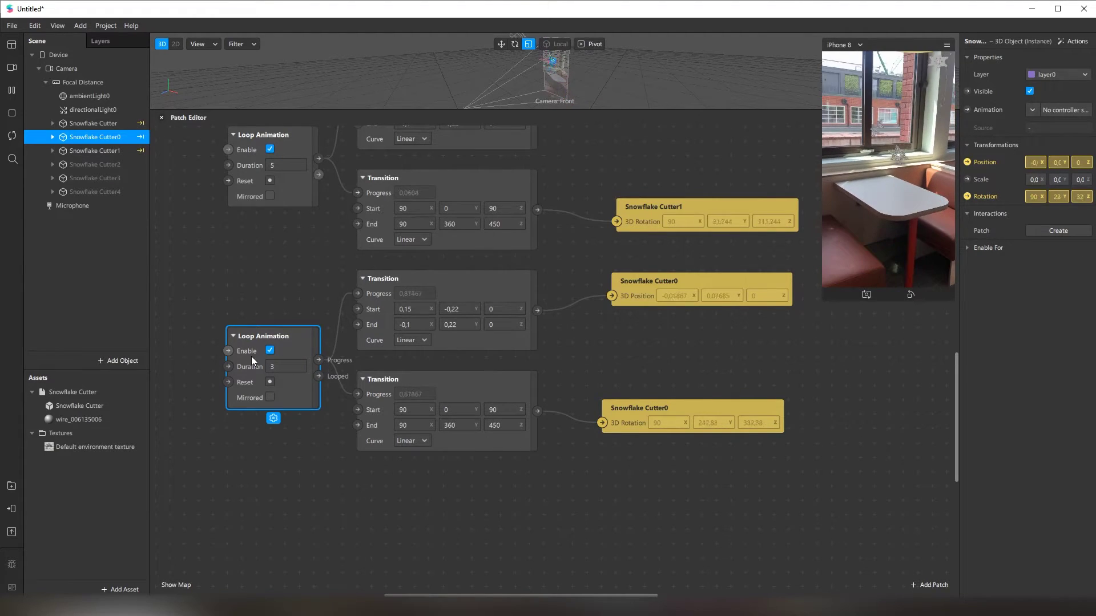
# - Set the Snowflake Cutter0 position Transition's Start to X -0,15, Y 0,22, its End to X 0,1, Y -0,22, and its Loop Animation Duration to 6
pyautogui.moveTo(824, 299); pyautogui.dragTo(784, 368)
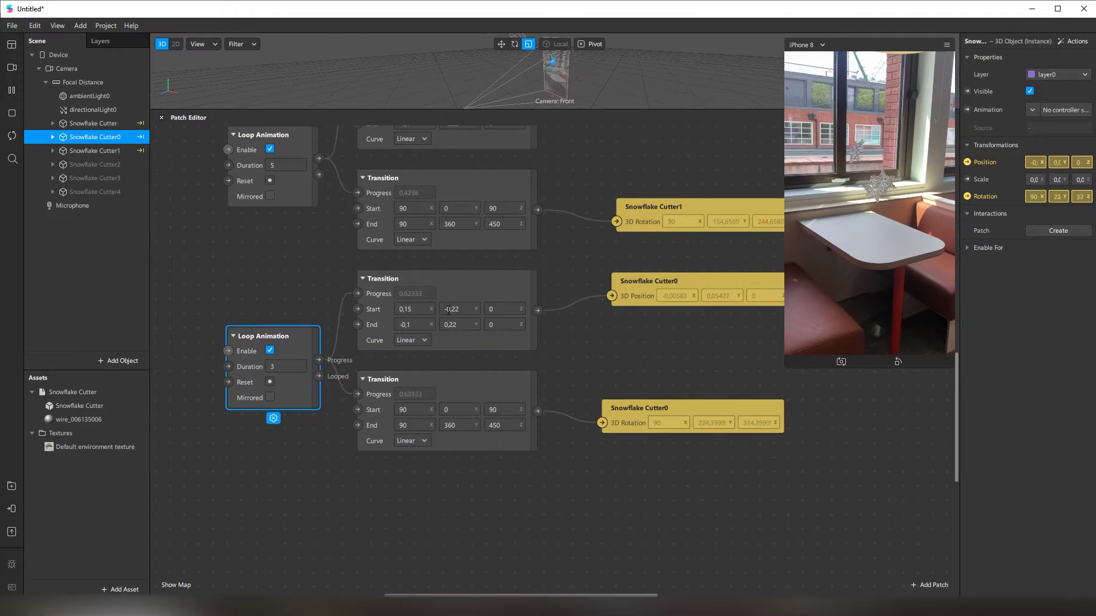
pyautogui.click(492, 347)
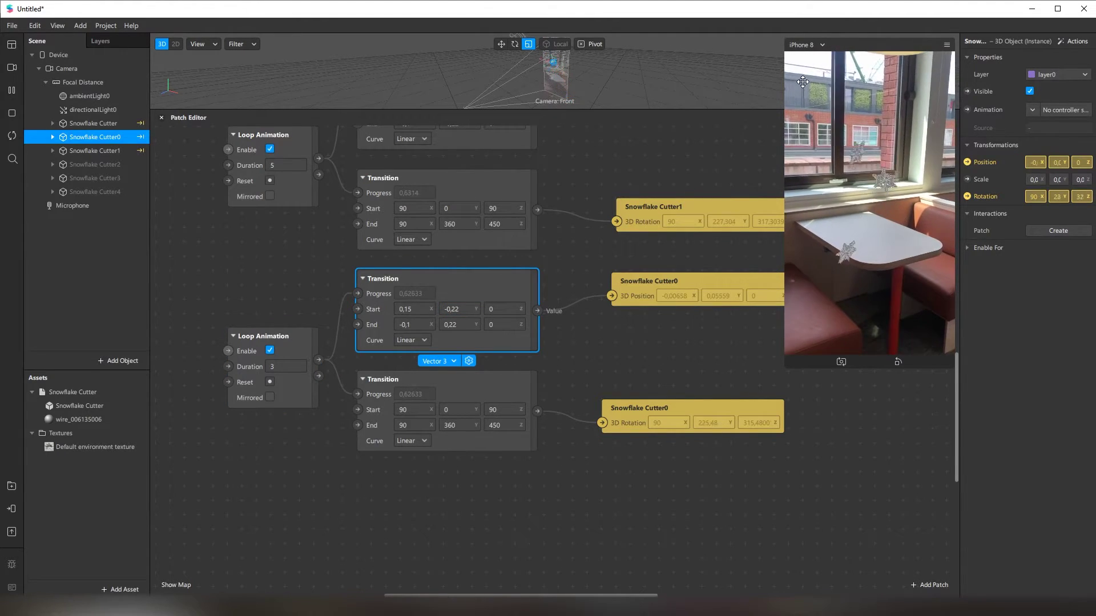
pyautogui.click(427, 308)
pyautogui.write('-0,15')
pyautogui.click(428, 324)
pyautogui.click(401, 325)
pyautogui.press('BackSpace')
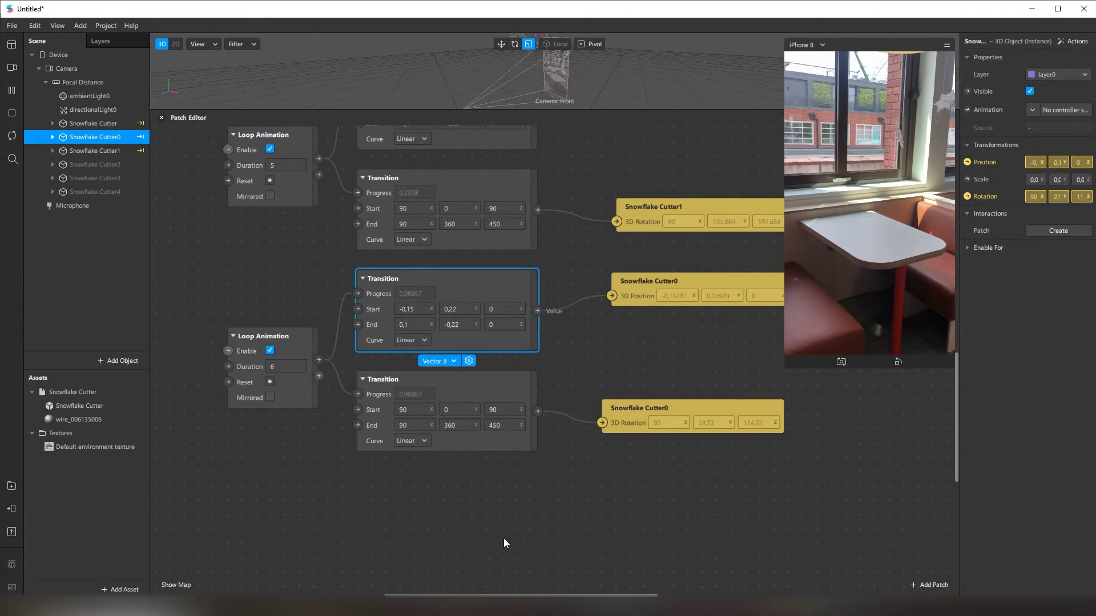
# - Copy and paste Snowflake Cutter0's Loop Animation and two Transitions as a new group below the existing ones
pyautogui.scroll(-5, 751, 477)
pyautogui.moveTo(505, 508); pyautogui.dragTo(363, 351)
pyautogui.hotkey('ctrl', 'c')
pyautogui.hotkey('ctrl', 'v')
pyautogui.click(302, 461)
# - Create 3D Position and 3D Rotation patches for Snowflake Cutter2 and connect the pasted Transitions to them
pyautogui.click(115, 164)
pyautogui.click(967, 162)
pyautogui.click(966, 196)
pyautogui.scroll(-2, 571, 295)
pyautogui.moveTo(564, 299); pyautogui.dragTo(597, 424)
pyautogui.moveTo(535, 436); pyautogui.dragTo(573, 424)
pyautogui.moveTo(576, 498); pyautogui.dragTo(582, 497)
pyautogui.scroll(2, 491, 485)
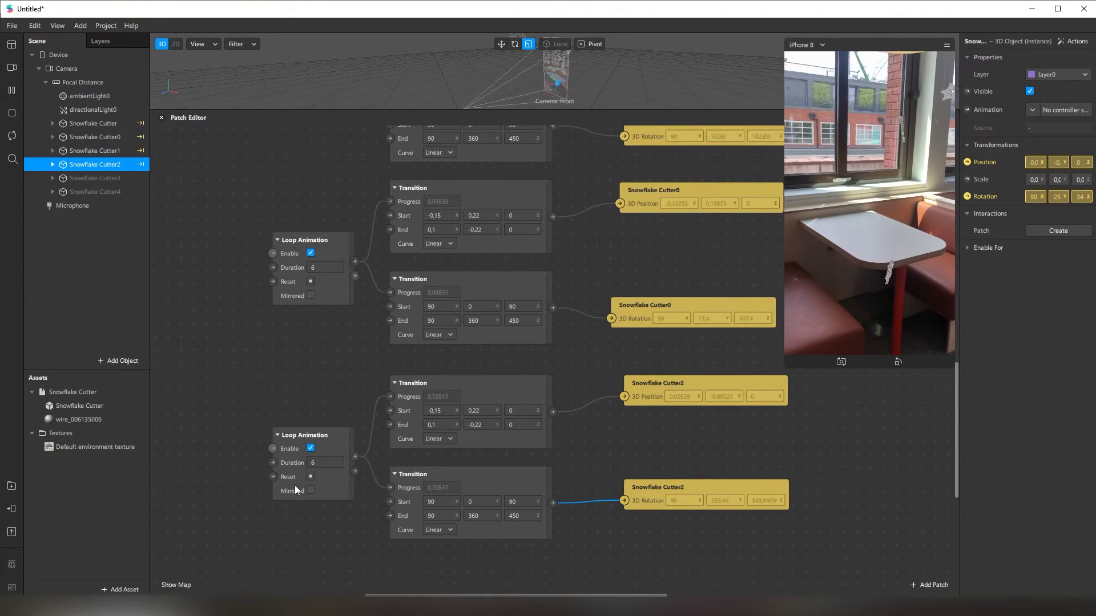
# - Set Snowflake Cutter2's Loop Animation Duration to 5 and its position Transition's Start X to -0,2 and End X to 0,08
pyautogui.click(324, 462)
pyautogui.write('2')
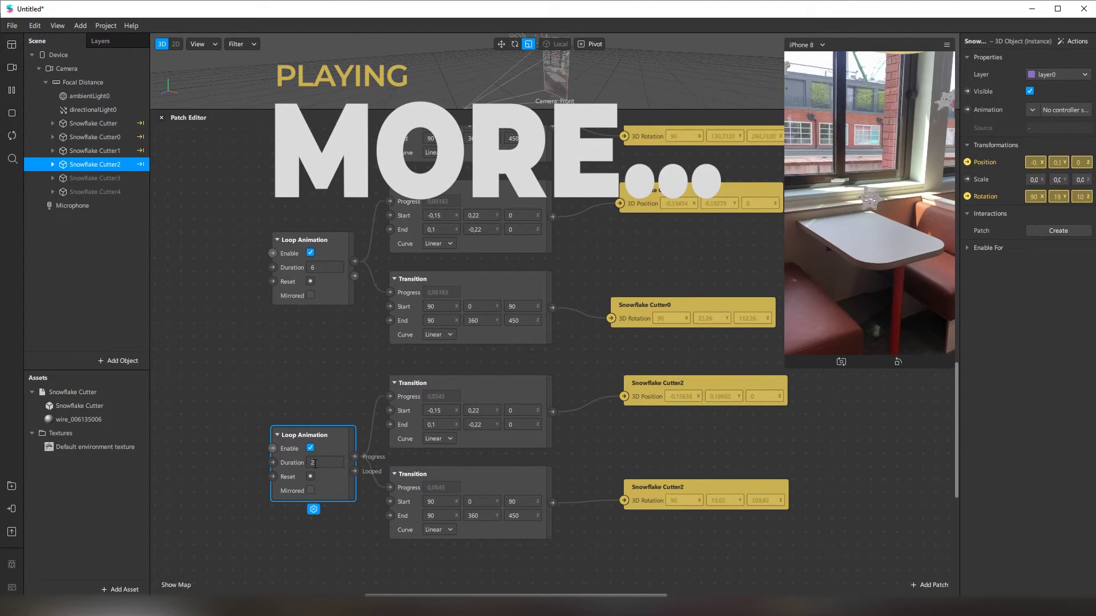
pyautogui.write('5')
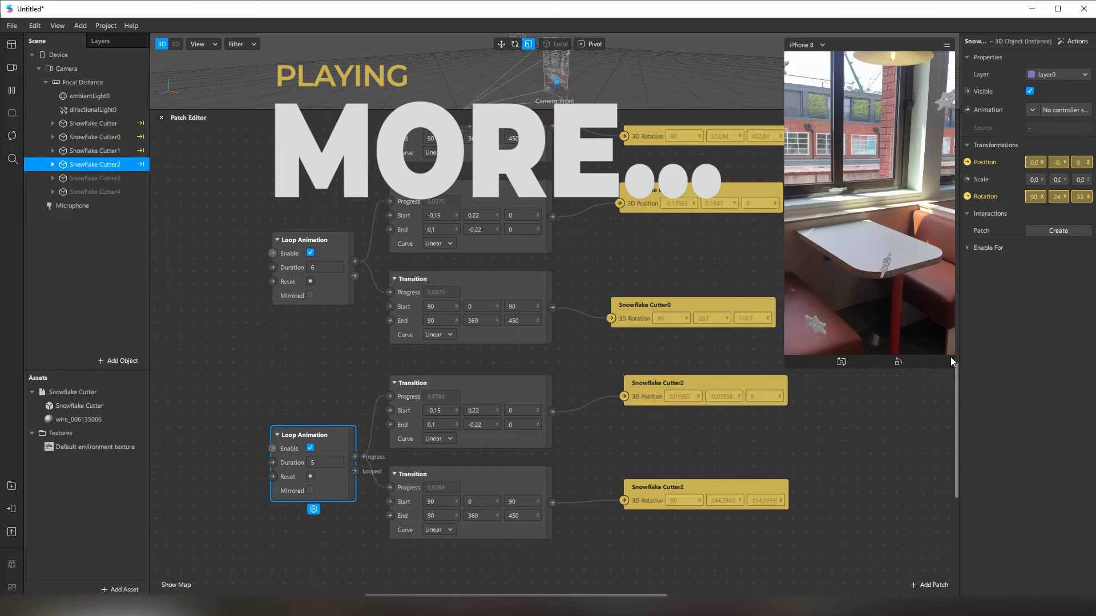
pyautogui.click(450, 425)
pyautogui.write('08')
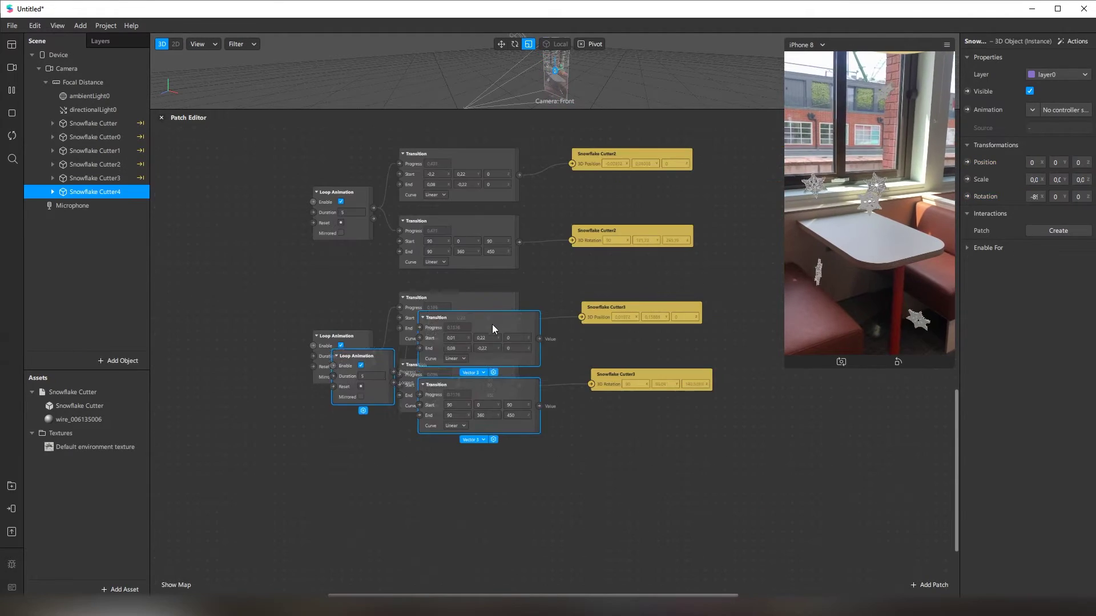
# - Create 3D Position and 3D Rotation patches for Snowflake Cutter4 and arrange them beside another copied Loop Animation group
pyautogui.moveTo(492, 324); pyautogui.dragTo(473, 454)
pyautogui.click(108, 195)
pyautogui.click(967, 162)
pyautogui.click(967, 196)
pyautogui.moveTo(599, 374); pyautogui.dragTo(594, 531)
pyautogui.moveTo(595, 377); pyautogui.dragTo(600, 457)
# - Connect the last copied group's two Transitions to Snowflake Cutter4's 3D Position and 3D Rotation patches
pyautogui.click(539, 474)
pyautogui.moveTo(519, 462); pyautogui.dragTo(563, 460)
pyautogui.click(518, 522)
pyautogui.moveTo(553, 538); pyautogui.dragTo(553, 537)
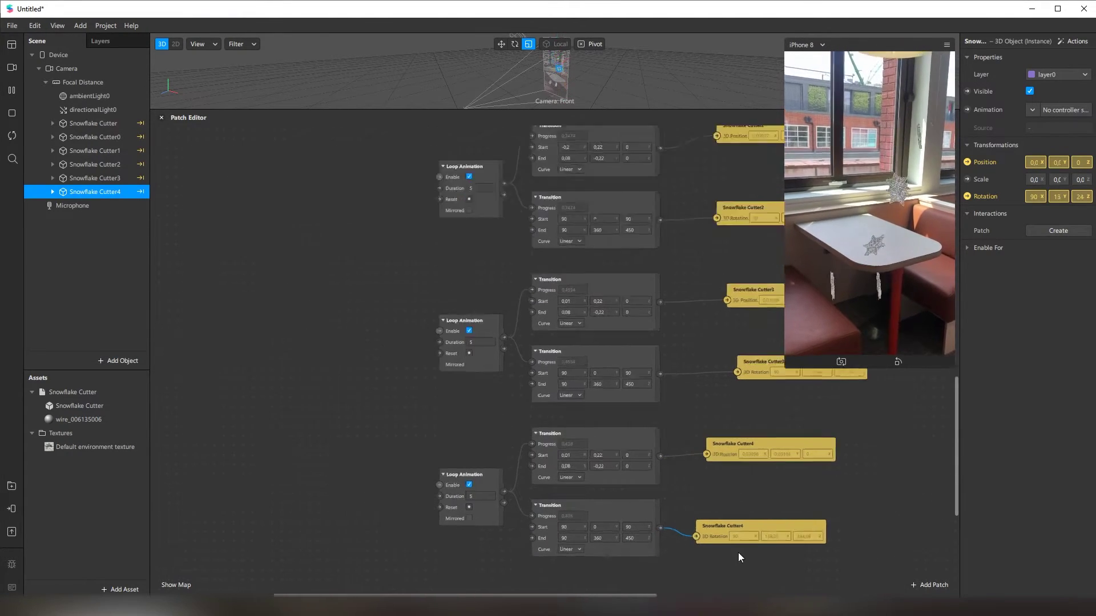
# - Set the Snowflake Cutter4 position Transition's Start to X -0,012 and Y 0,25 and its Loop Animation Duration to 4
pyautogui.keyDown('ctrl'); pyautogui.scroll(5, 737, 552); pyautogui.keyUp('ctrl')
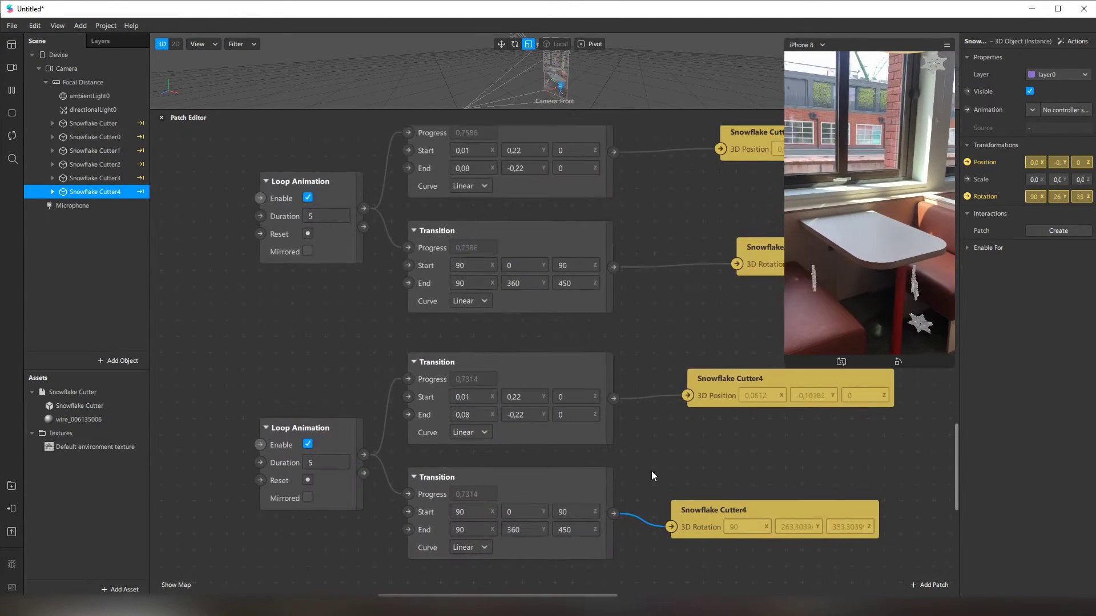
pyautogui.click(458, 398)
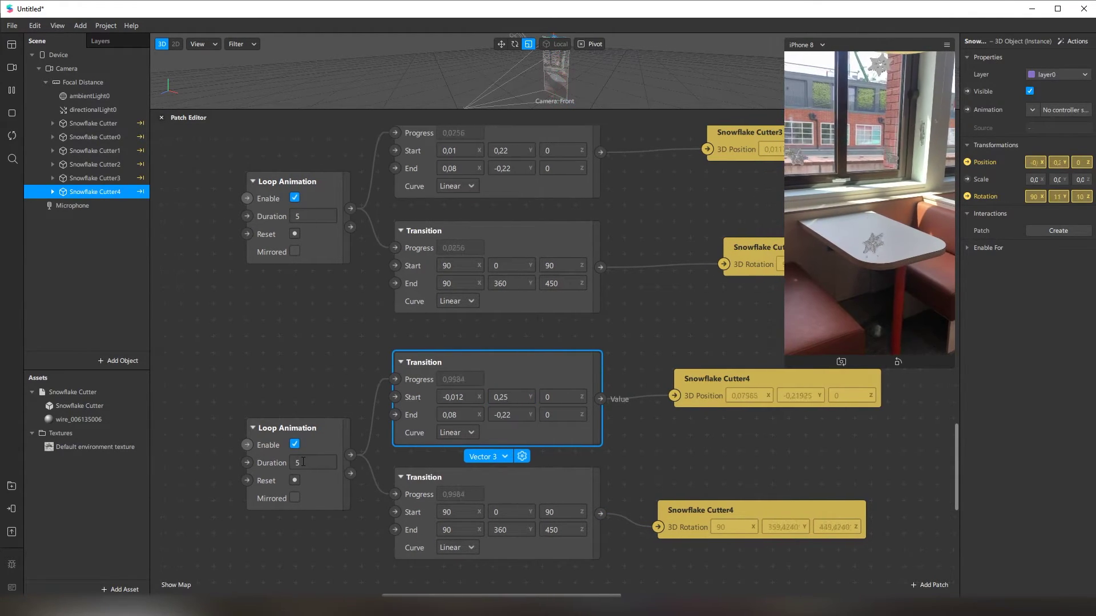
pyautogui.click(302, 461)
pyautogui.press('BackSpace')
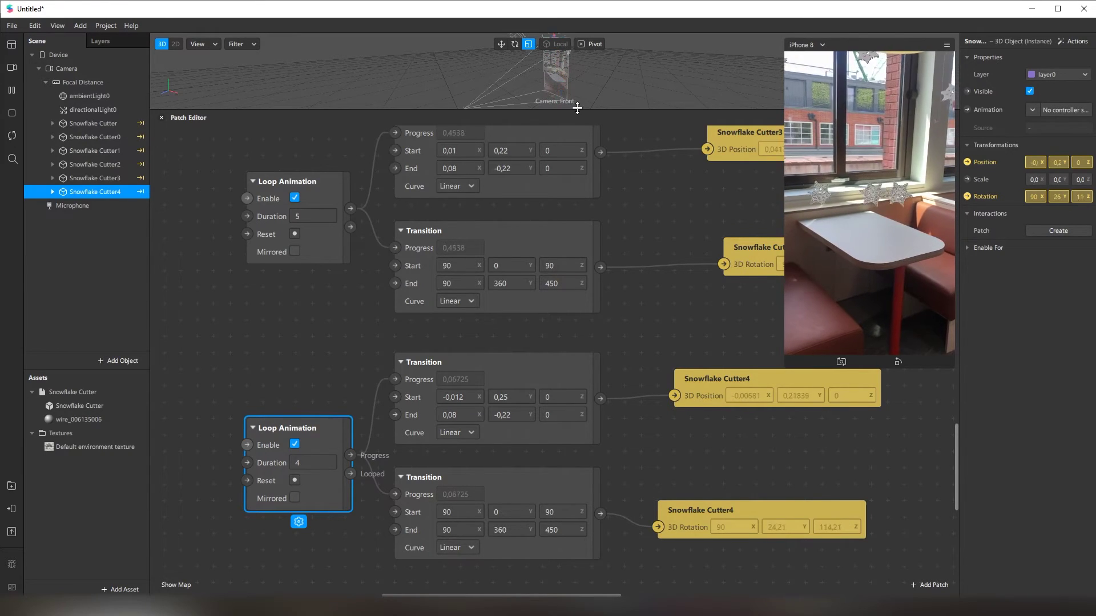
# - Change Snowflake Cutter4's Loop Animation Duration to 7 and set its position Transition's End Y to -0,25
pyautogui.moveTo(577, 108); pyautogui.dragTo(590, 134)
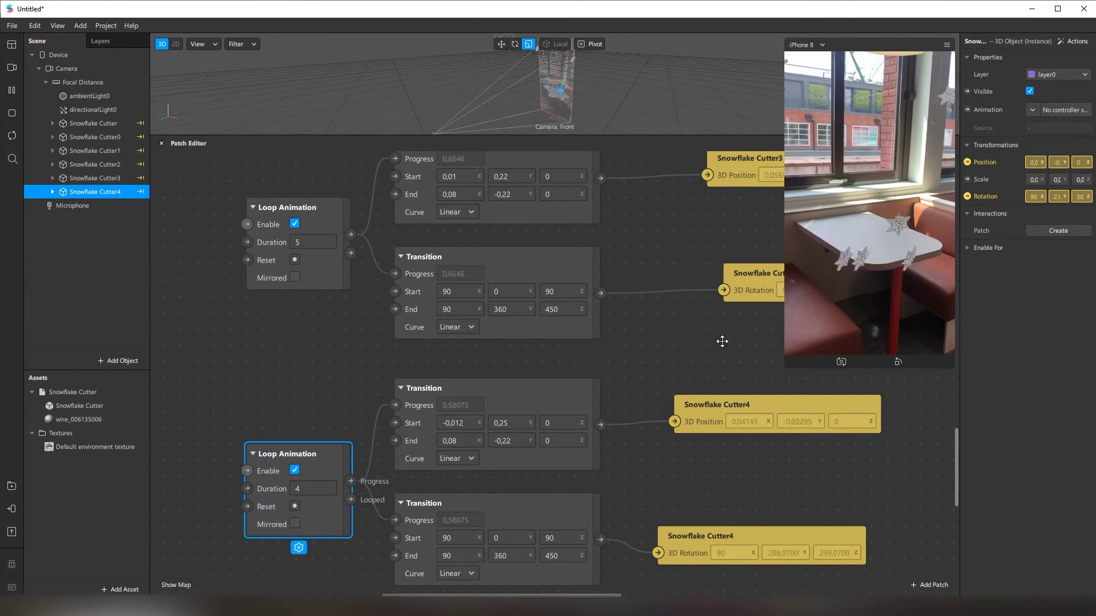
pyautogui.click(518, 443)
pyautogui.press('BackSpace')
pyautogui.write('5')
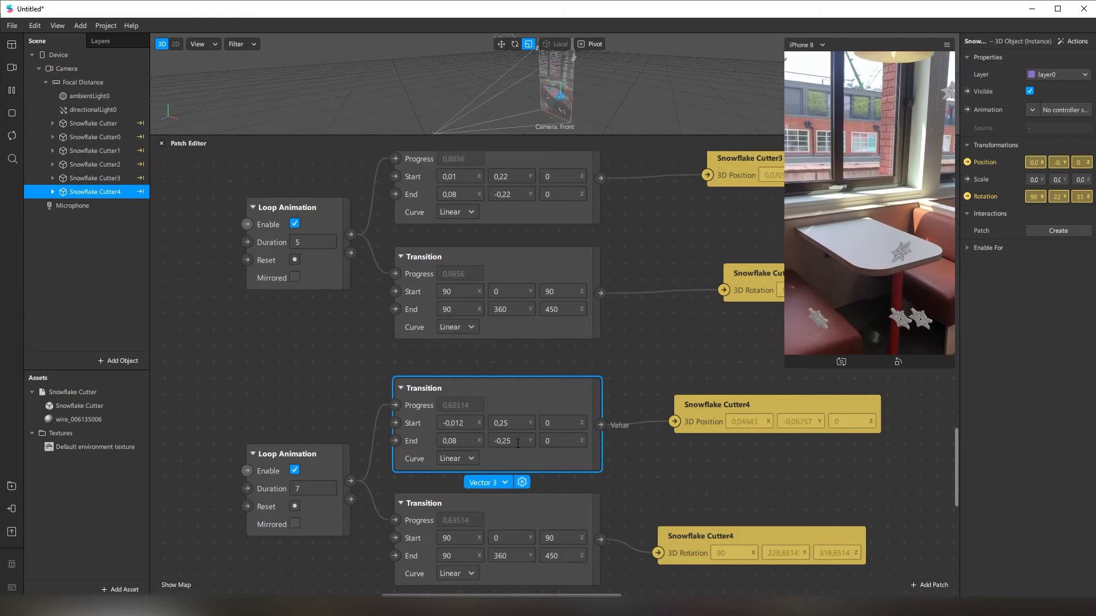
pyautogui.click(278, 424)
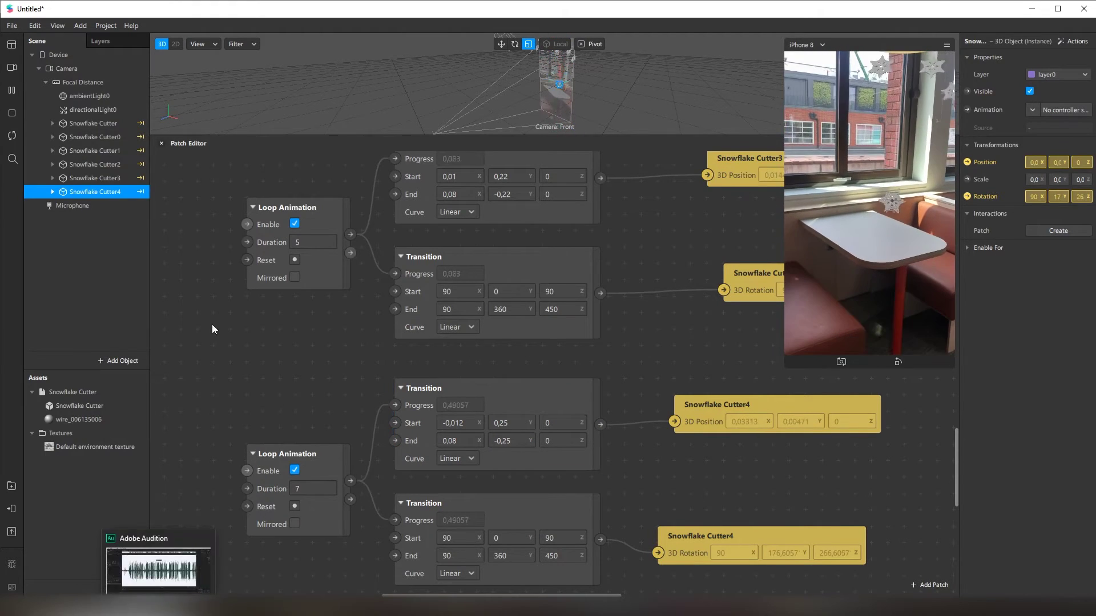
pyautogui.scroll(6, 297, 331)
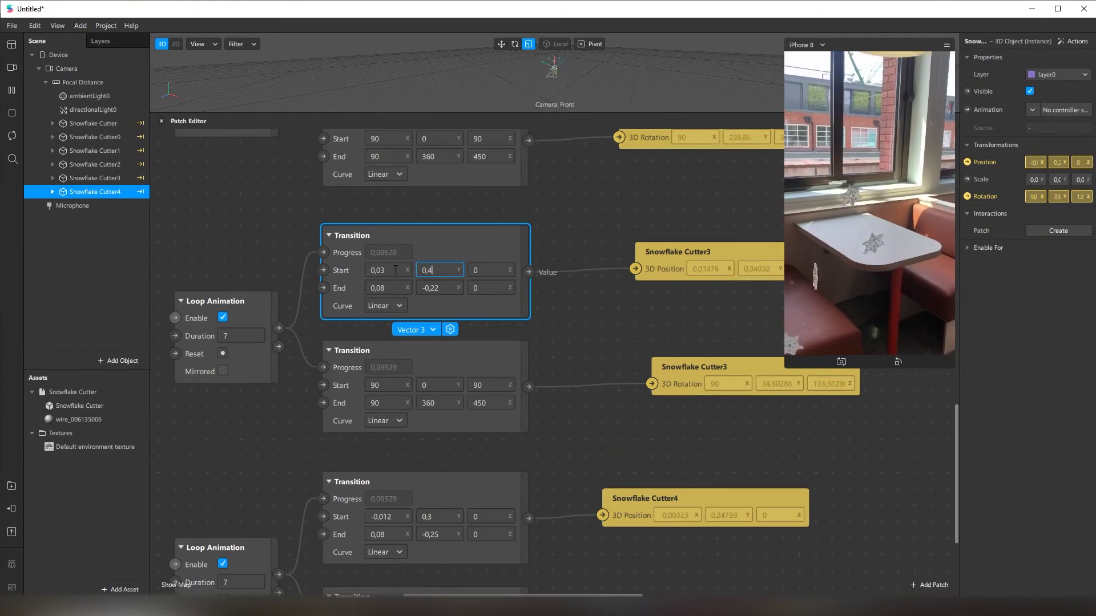
# - Set the Start Y of Snowflake Cutter4's position Transition to 0,2
pyautogui.click(398, 518)
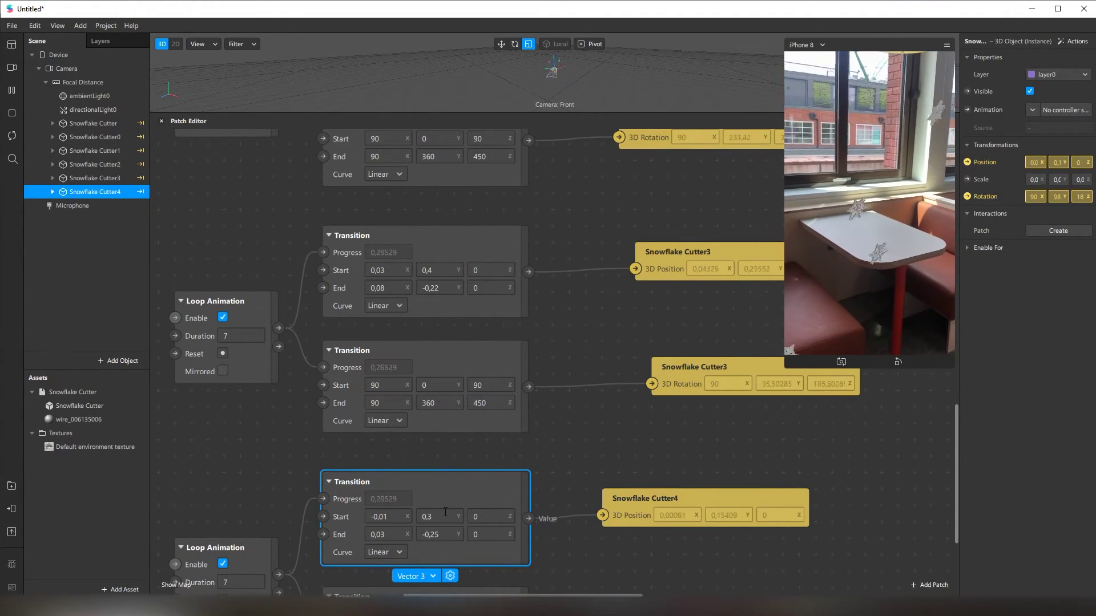
pyautogui.scroll(-1, 441, 442)
pyautogui.click(444, 448)
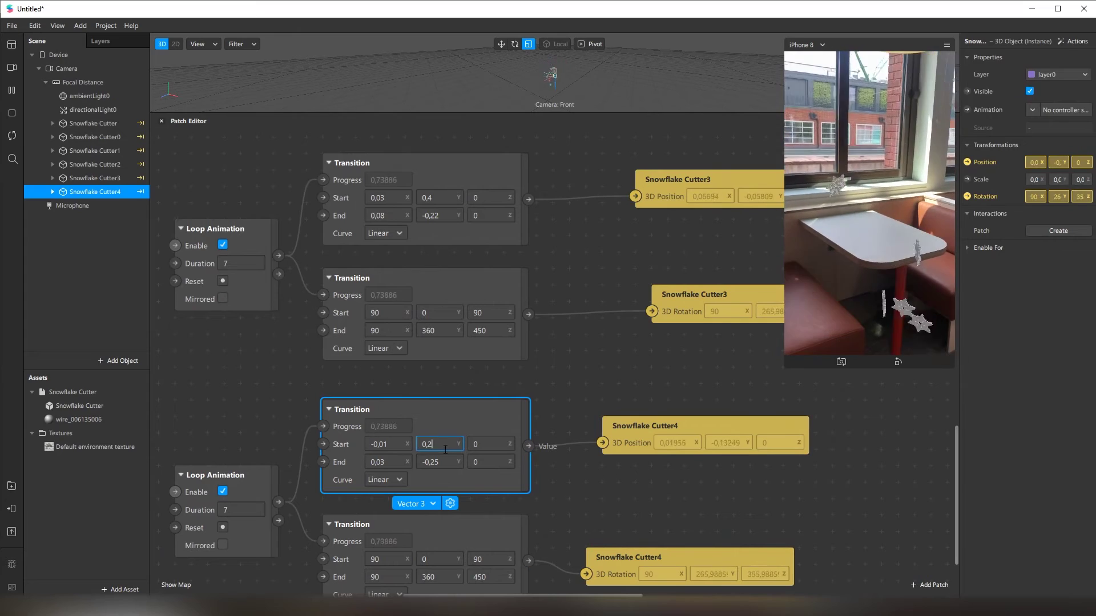
pyautogui.click(783, 379)
# - Examine the falling paths in an enlarged 3D view, selecting Snowflake Cutter4, Cutter3, Cutter2 and Cutter0 individually to tell them apart
pyautogui.click(563, 108)
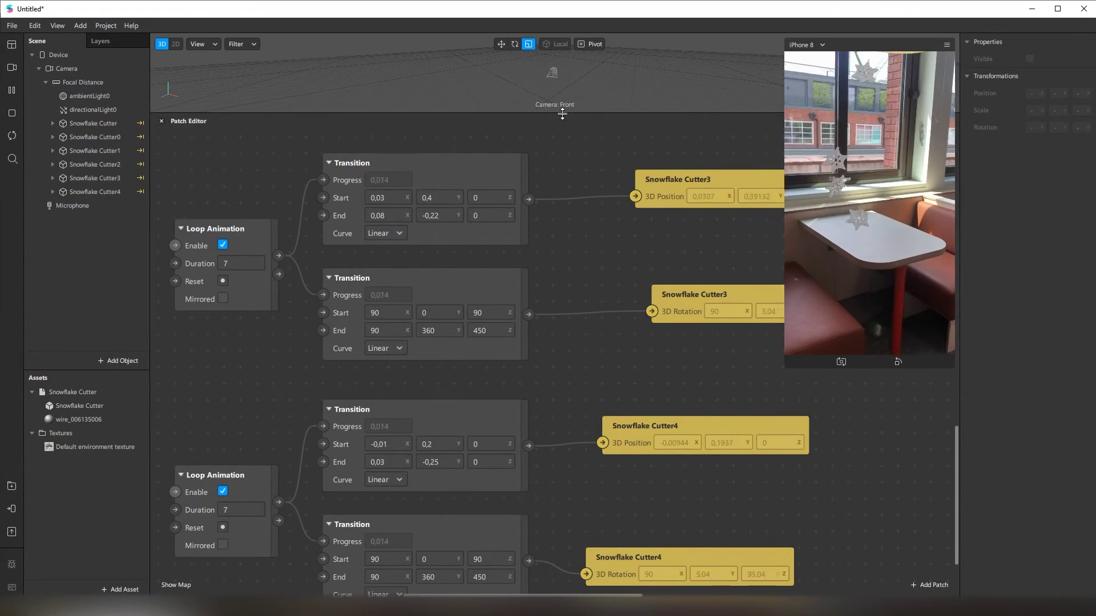
pyautogui.moveTo(563, 112); pyautogui.dragTo(551, 466)
pyautogui.scroll(5, 516, 235)
pyautogui.click(94, 192)
pyautogui.click(95, 178)
pyautogui.moveTo(416, 468); pyautogui.dragTo(416, 170)
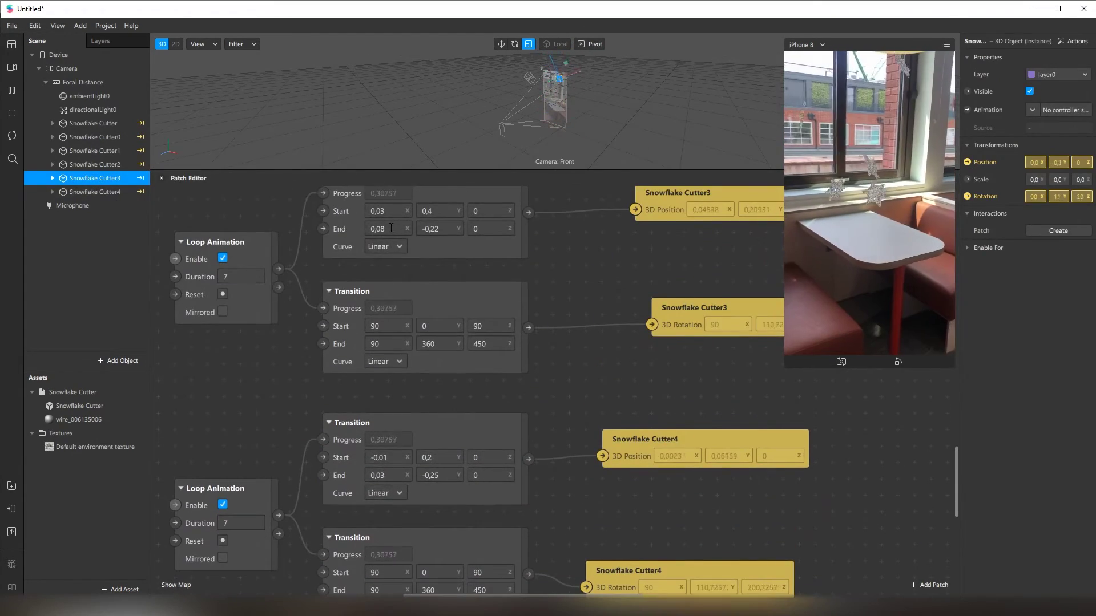
pyautogui.click(100, 193)
pyautogui.moveTo(256, 170); pyautogui.dragTo(262, 496)
pyautogui.click(104, 178)
pyautogui.click(103, 169)
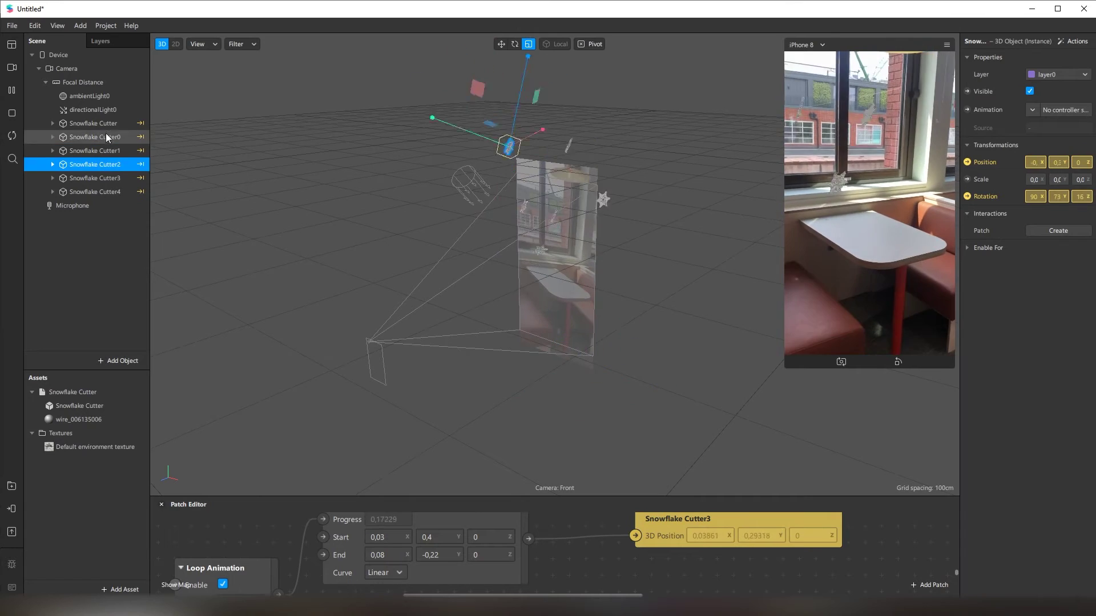
pyautogui.click(107, 137)
pyautogui.click(111, 165)
pyautogui.click(112, 138)
# - Enlarge the Patch Editor again and try an End X of 0,2 in Snowflake Cutter3's position Transition
pyautogui.moveTo(396, 495); pyautogui.dragTo(396, 148)
pyautogui.click(380, 216)
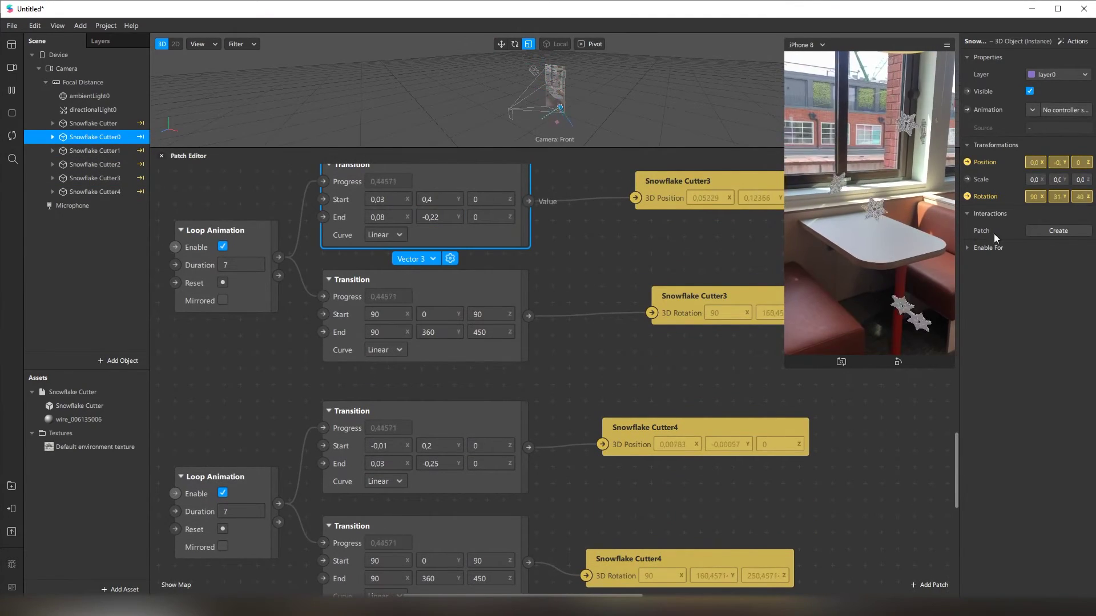
pyautogui.press('BackSpace')
pyautogui.write('2')
pyautogui.press('Return')
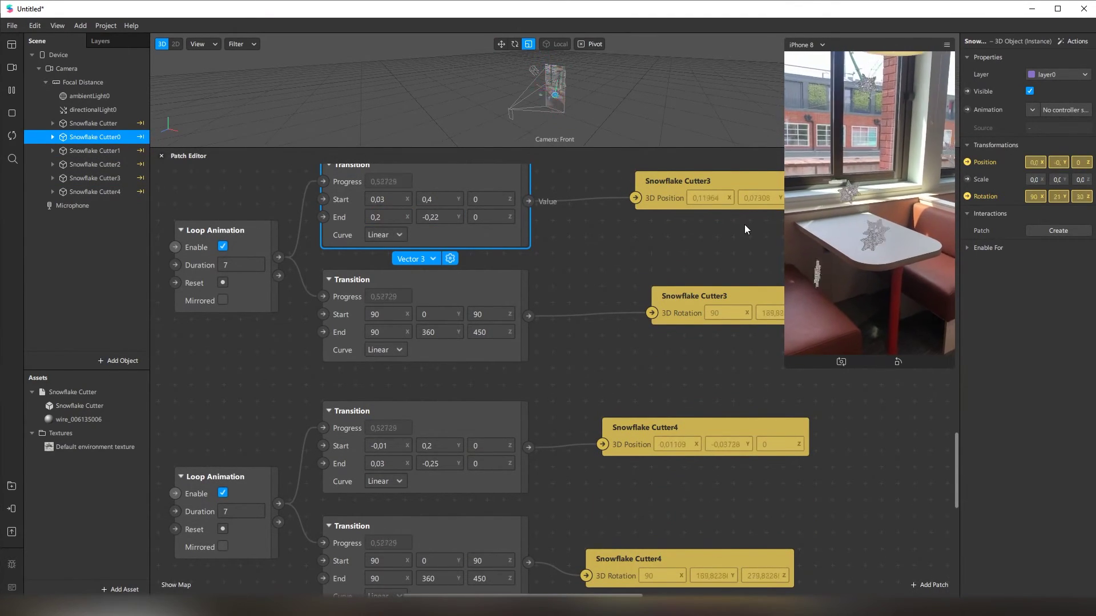
# - Set the End X of Snowflake Cutter0's position Transition to 0,2 and restart the effect
pyautogui.click(92, 165)
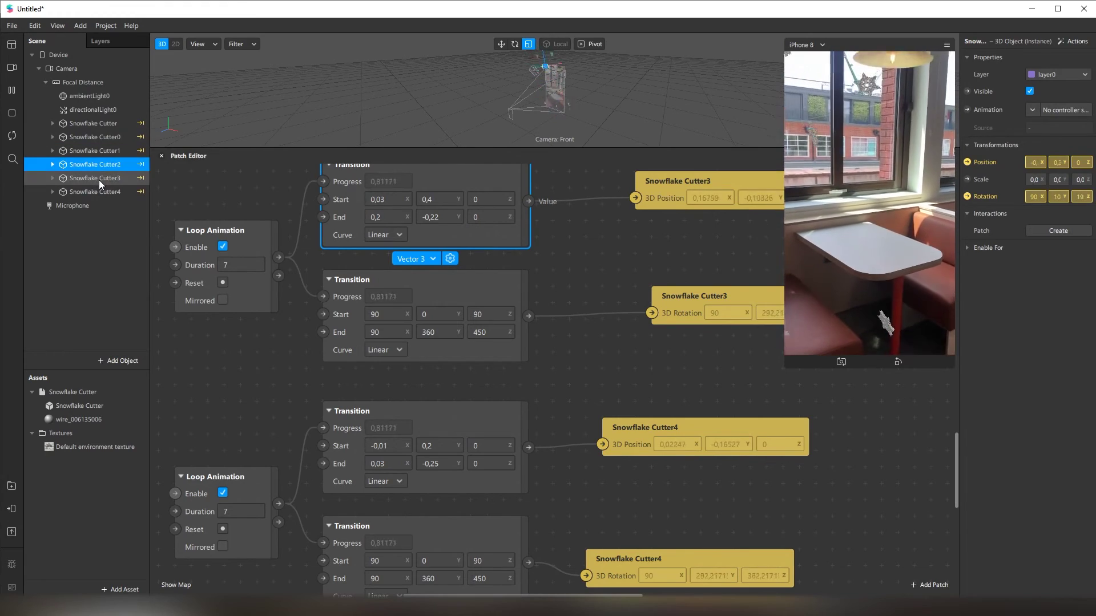
pyautogui.scroll(5, 679, 398)
pyautogui.scroll(15, 536, 345)
pyautogui.scroll(-8, 535, 345)
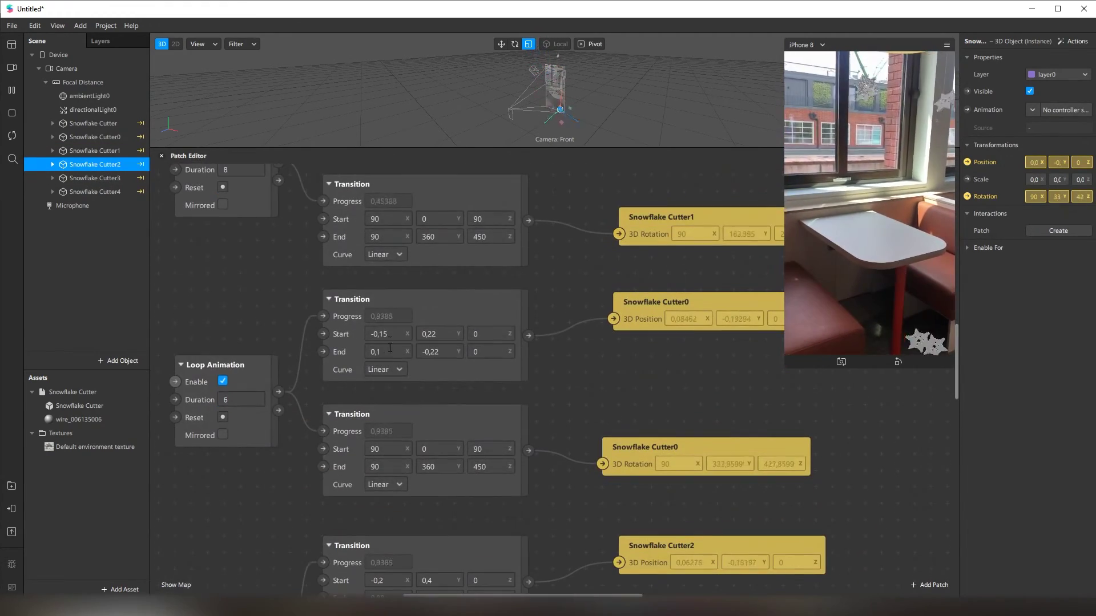
pyautogui.click(382, 352)
pyautogui.click(12, 136)
# - Enlarge the device preview and set the Start Y of Snowflake Cutter4's position Transition to 0,25
pyautogui.moveTo(790, 361); pyautogui.dragTo(722, 373)
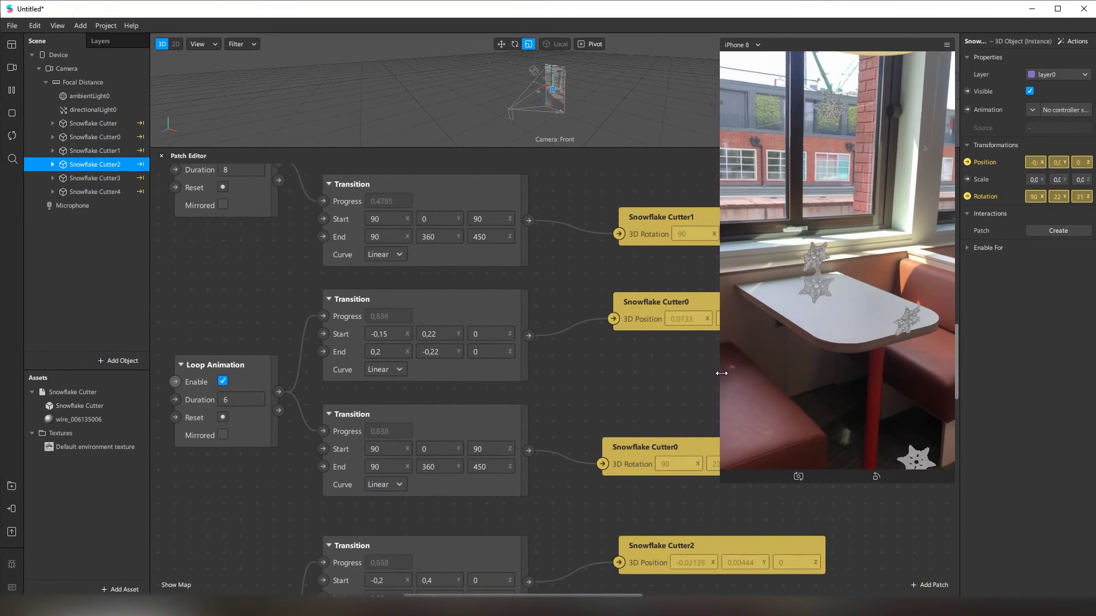
pyautogui.scroll(-12, 514, 399)
pyautogui.click(437, 479)
pyautogui.write('5')
pyautogui.press('Return')
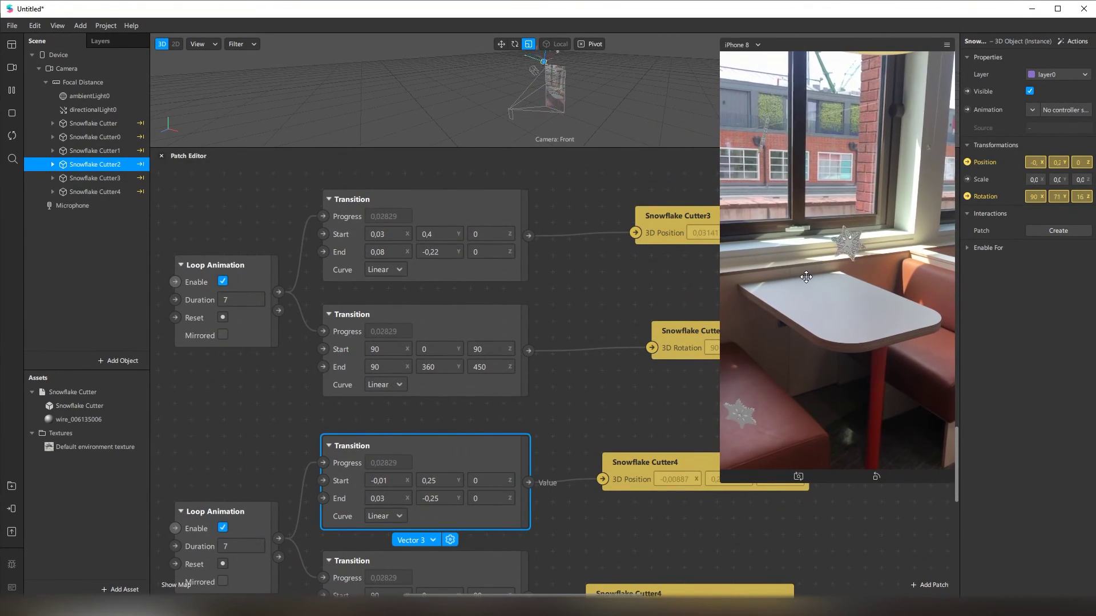